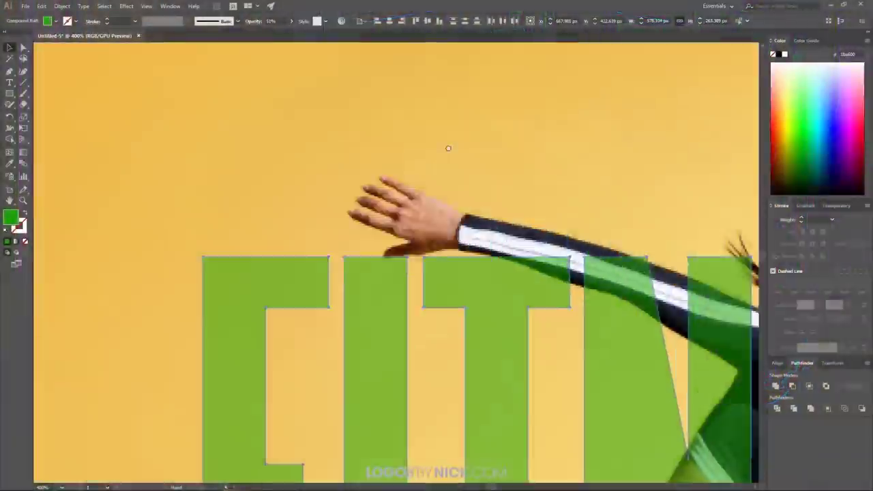
Step: Trace green Pen-tool paths around the runner's hand, head and arm
{"action": "key", "text": "p"}
{"action": "scroll", "coordinate": [533, 266], "scroll_direction": "up", "scroll_amount": 2}
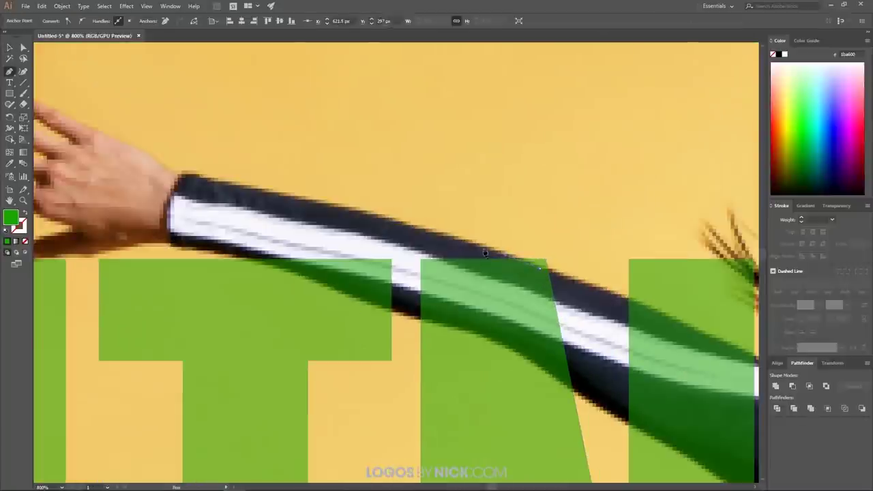
{"action": "left_click", "coordinate": [176, 140]}
{"action": "scroll", "coordinate": [468, 370], "scroll_direction": "down", "scroll_amount": 4}
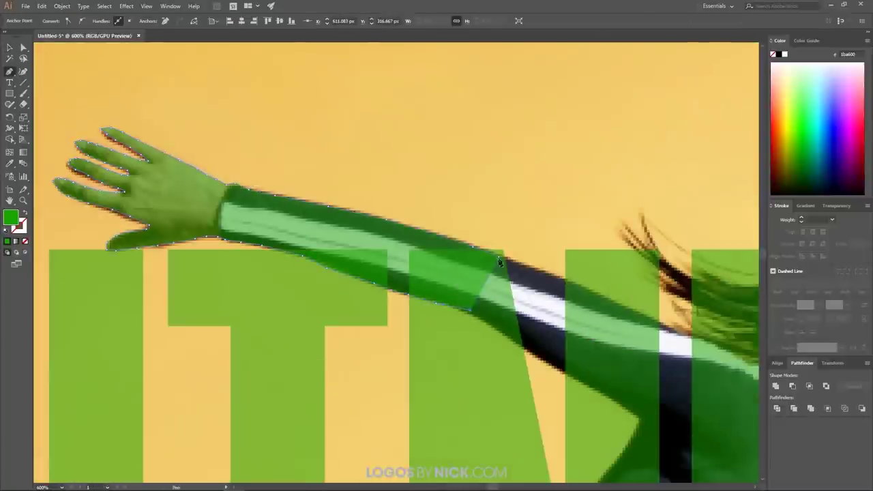
{"action": "scroll", "coordinate": [424, 287], "scroll_direction": "up", "scroll_amount": 4}
{"action": "left_click", "coordinate": [347, 316]}
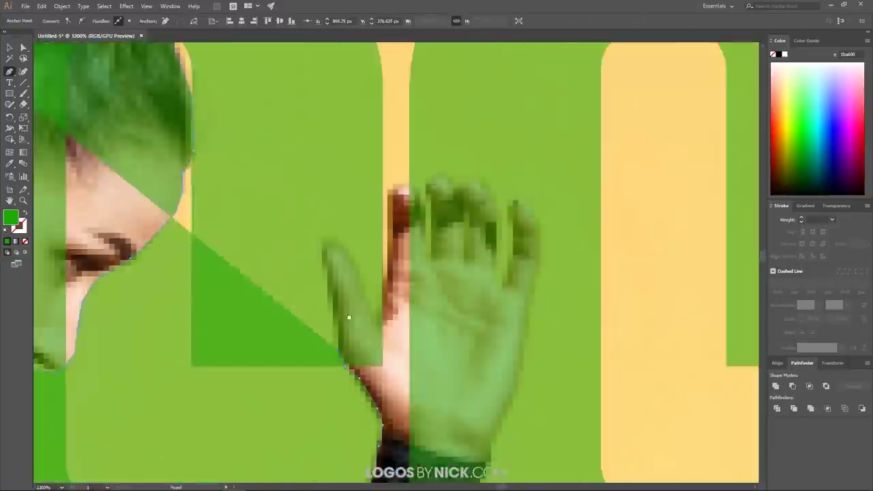
{"action": "scroll", "coordinate": [463, 252], "scroll_direction": "down", "scroll_amount": 4}
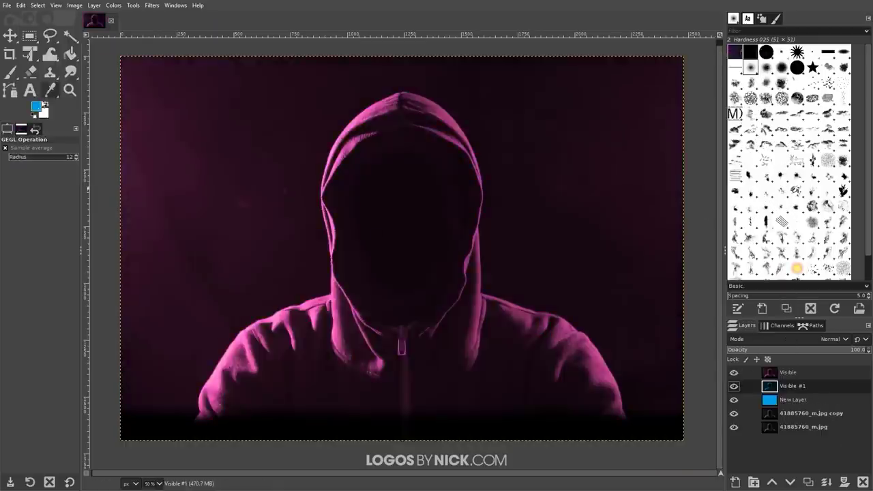
Step: Add a white layer mask to the Visible layer and choose a gradient for it
{"action": "right_click", "coordinate": [793, 374]}
{"action": "left_click", "coordinate": [836, 445]}
{"action": "key", "text": "g"}
{"action": "left_click", "coordinate": [10, 175]}
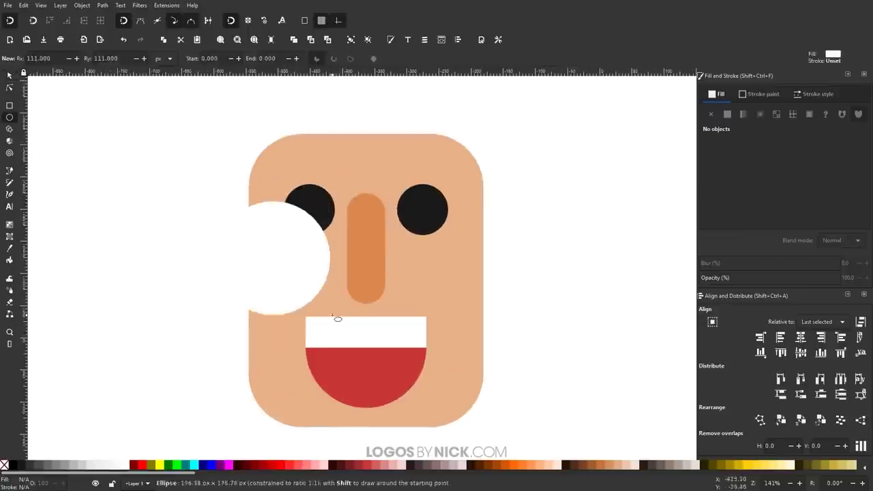
Step: Colour the left ear circle darker orange, lower it behind the face, and combine both ears
{"action": "key", "text": "d"}
{"action": "left_click", "coordinate": [373, 258]}
{"action": "key", "text": "d"}
{"action": "key", "text": "Page_Down"}
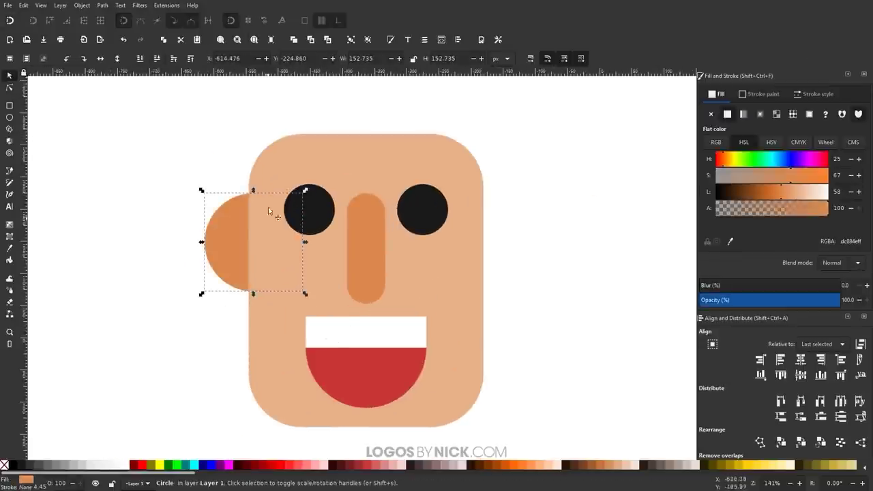
{"action": "key", "text": "ctrl+g"}
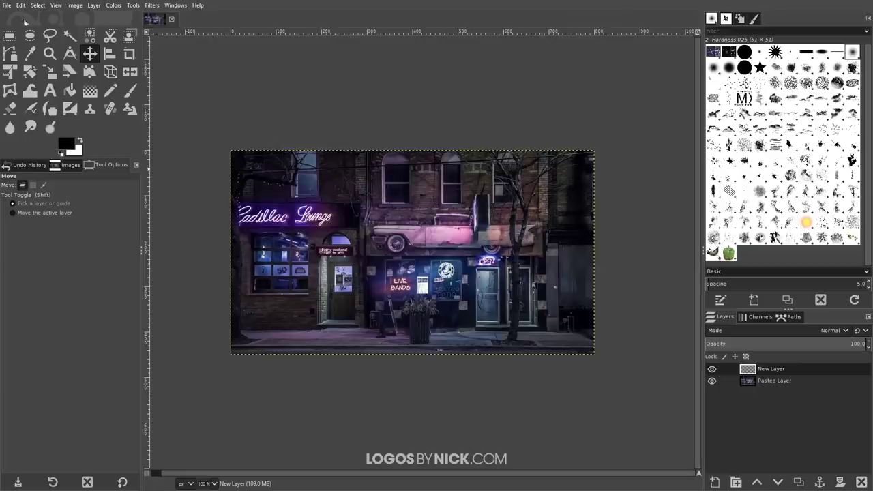
Step: Fill the new GIMP layer with black, add HSV Noise, and tilt the WOW! burst counter-clockwise
{"action": "left_click", "coordinate": [21, 5]}
{"action": "left_click", "coordinate": [77, 171]}
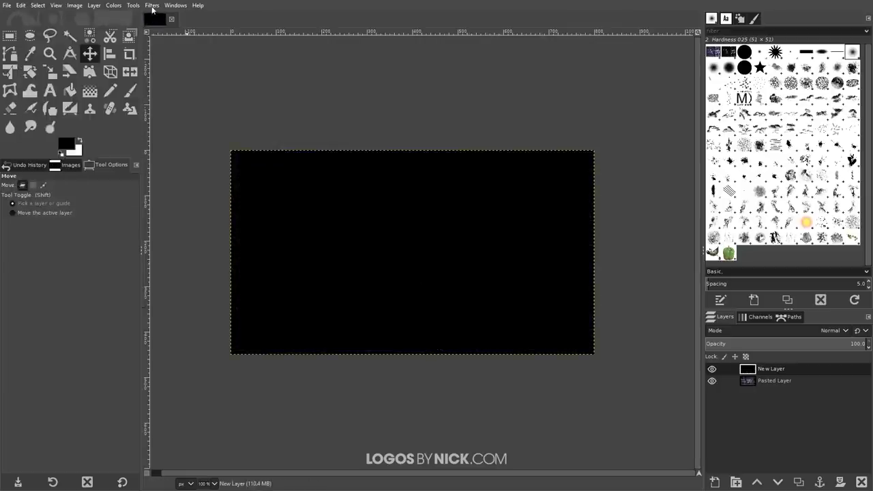
{"action": "left_click", "coordinate": [288, 118]}
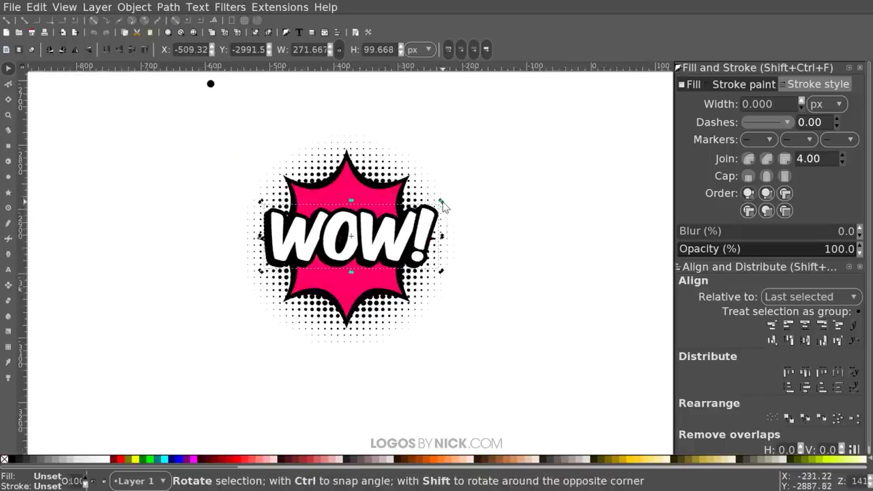
{"action": "left_click_drag", "start_coordinate": [444, 206], "coordinate": [436, 192]}
{"action": "left_click", "coordinate": [500, 324]}
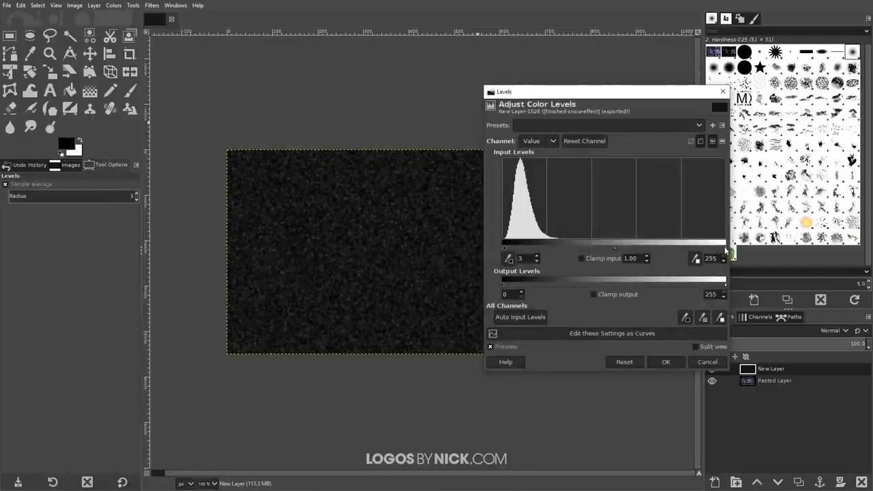
Step: Lower the Levels white input, apply it, then tighten the input sliders into sparse white specks
{"action": "left_click_drag", "start_coordinate": [725, 250], "coordinate": [552, 254]}
{"action": "left_click", "coordinate": [666, 362]}
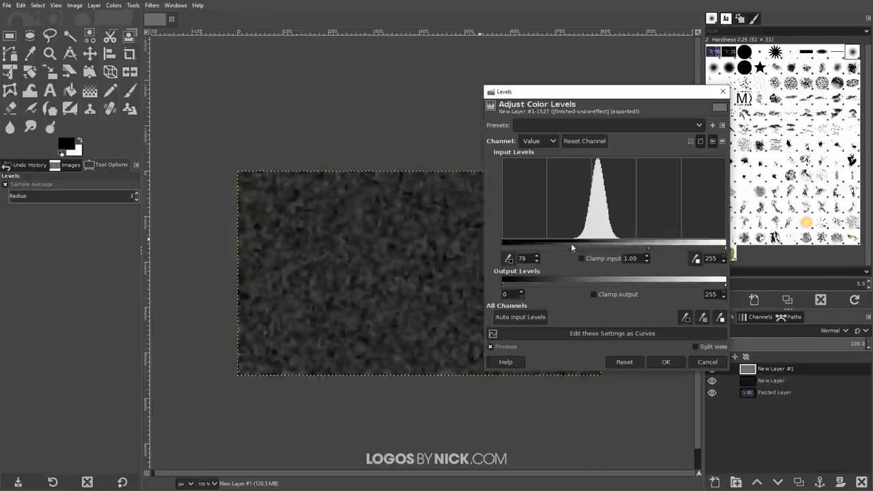
{"action": "left_click_drag", "start_coordinate": [725, 244], "coordinate": [616, 251]}
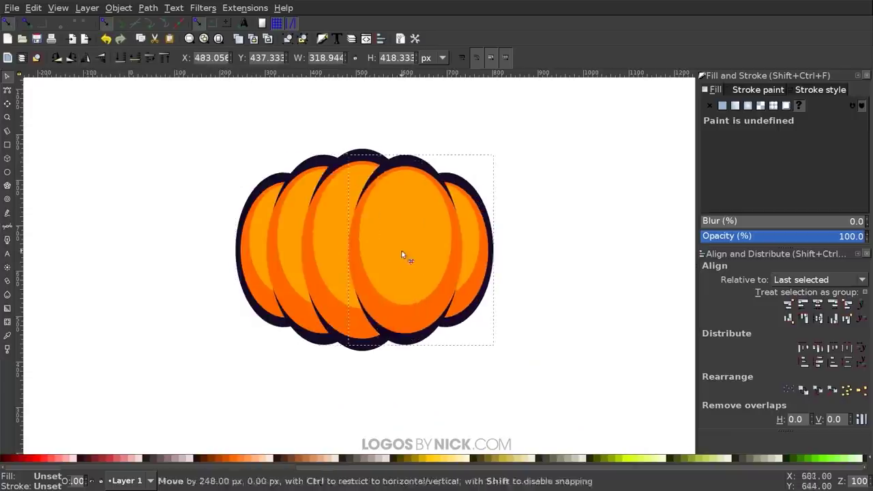
Step: Shrink and reposition the pumpkin, then build the stem from a square and duplicated circles
{"action": "left_click_drag", "start_coordinate": [405, 255], "coordinate": [410, 254]}
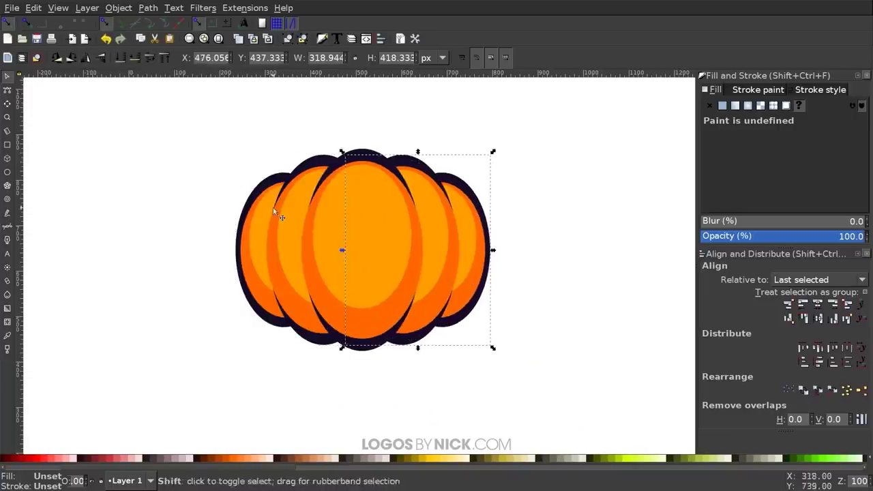
{"action": "left_click_drag", "start_coordinate": [493, 348], "coordinate": [382, 248]}
{"action": "left_click_drag", "start_coordinate": [314, 198], "coordinate": [174, 181]}
{"action": "key", "text": "Escape"}
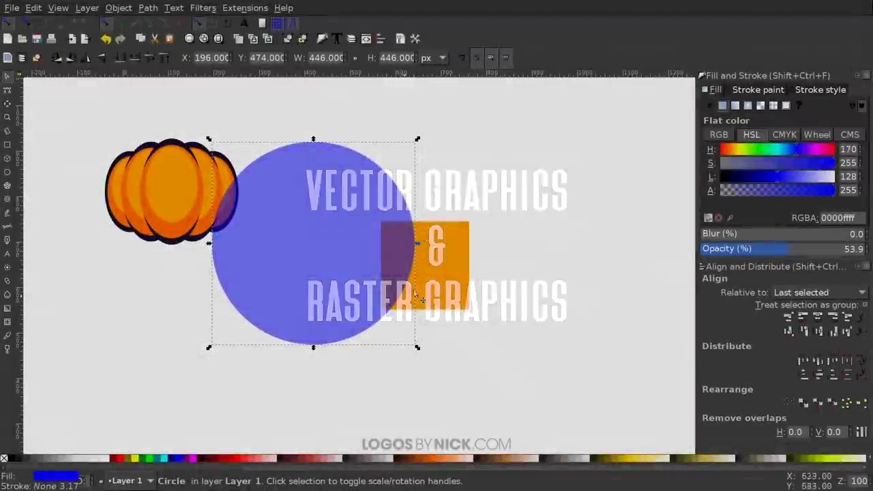
{"action": "key", "text": "ctrl+d"}
{"action": "left_click_drag", "start_coordinate": [314, 243], "coordinate": [479, 264]}
{"action": "left_click_drag", "start_coordinate": [438, 239], "coordinate": [433, 222]}
{"action": "left_click", "coordinate": [149, 8]}
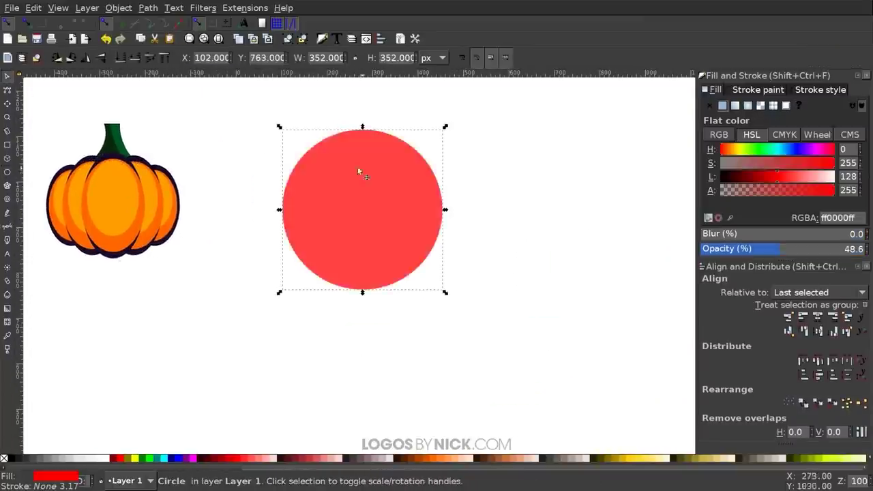
Step: Duplicate the red circles into three overlapping copies and reduce them to their intersection
{"action": "key", "text": "ctrl+d"}
{"action": "left_click_drag", "start_coordinate": [357, 167], "coordinate": [421, 286], "text": "ctrl"}
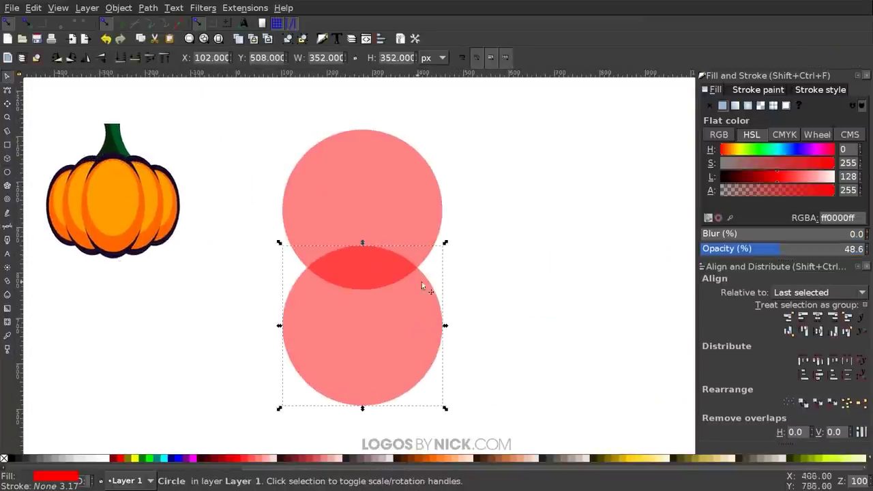
{"action": "key", "text": "ctrl+d"}
{"action": "left_click_drag", "start_coordinate": [360, 359], "coordinate": [422, 261]}
{"action": "key", "text": "ctrl+a"}
{"action": "key", "text": "ctrl+asterisk"}
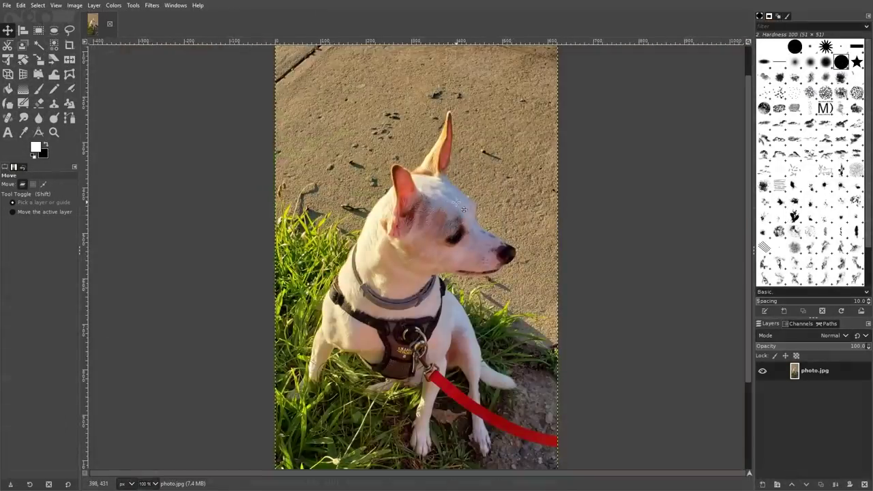
Step: Apply the teal Colorize tint to the eyes and unhide the top layer
{"action": "scroll", "coordinate": [430, 253], "scroll_direction": "up", "scroll_amount": 5}
{"action": "scroll", "coordinate": [427, 247], "scroll_direction": "up", "scroll_amount": 11}
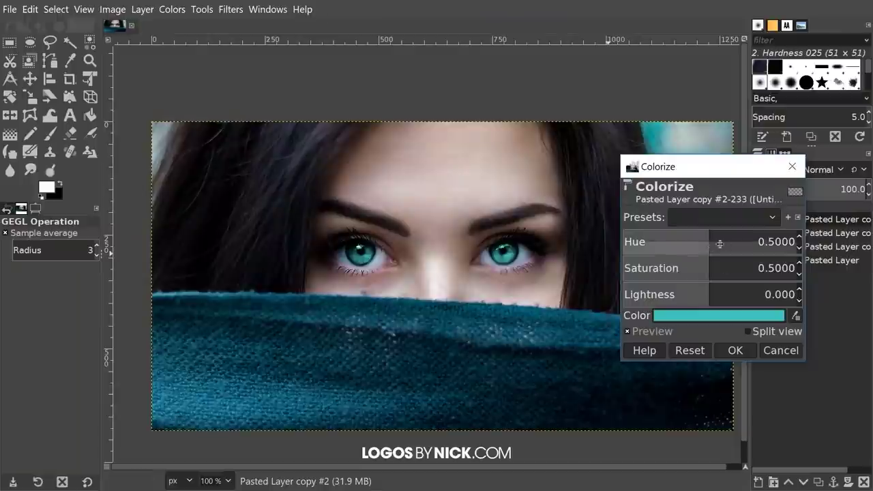
{"action": "key", "text": "Return"}
{"action": "left_click", "coordinate": [759, 220]}
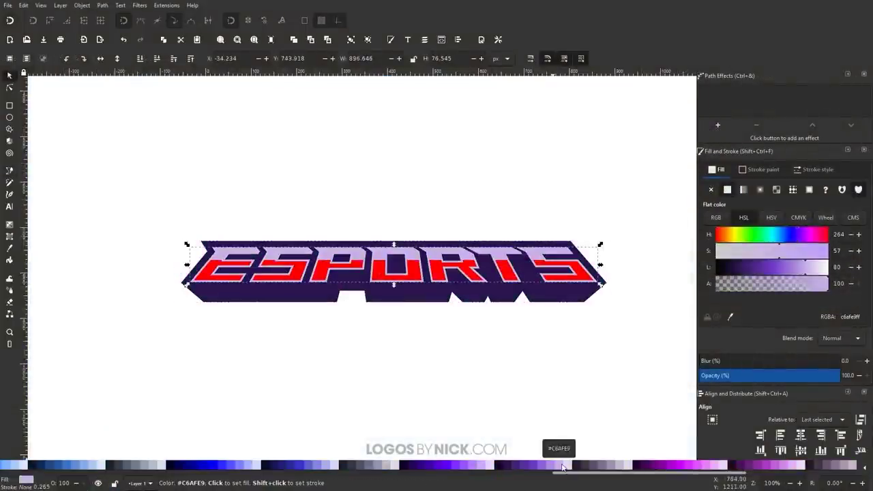
Step: Darken the ESPORTS letters to medium purple and switch their fill to a linear gradient
{"action": "left_click_drag", "start_coordinate": [756, 282], "coordinate": [773, 272]}
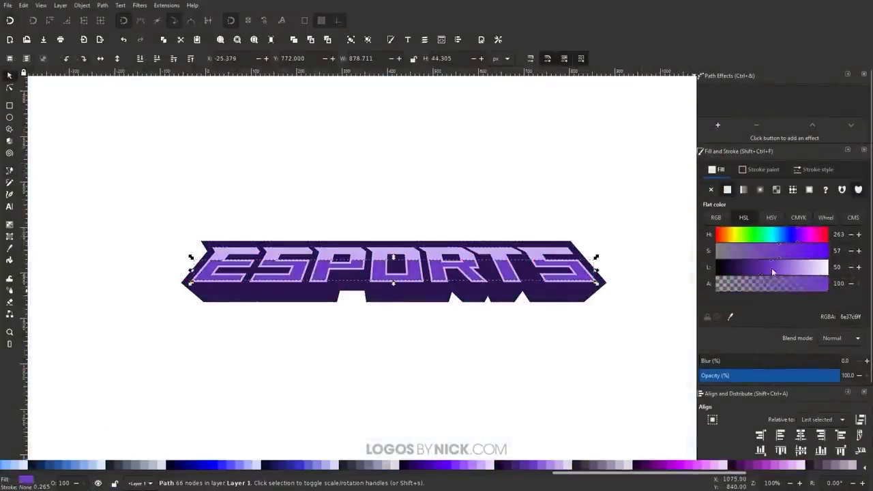
{"action": "left_click", "coordinate": [742, 191]}
{"action": "left_click", "coordinate": [10, 224]}
{"action": "left_click", "coordinate": [376, 296]}
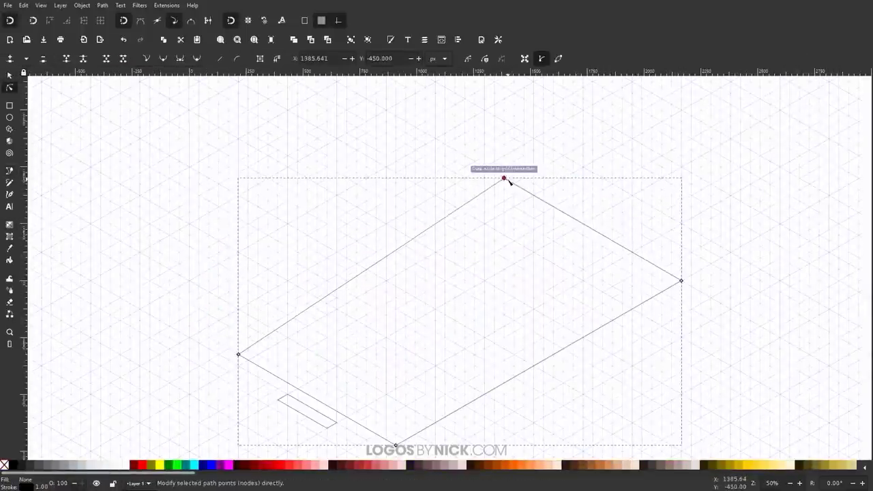
{"action": "scroll", "coordinate": [389, 287], "scroll_direction": "up", "scroll_amount": 2}
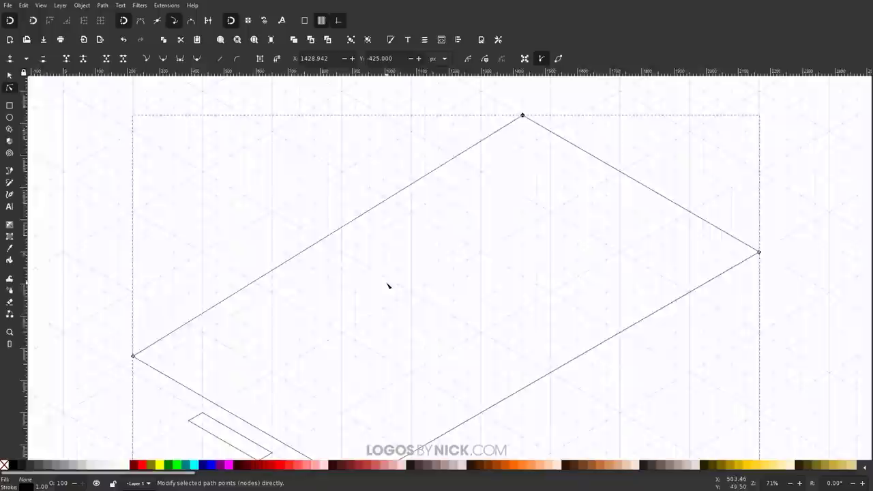
{"action": "scroll", "coordinate": [429, 230], "scroll_direction": "up", "scroll_amount": 3}
Step: Shape the isometric shield backdrop and draw a lavender square below the logo
{"action": "left_click_drag", "start_coordinate": [433, 213], "coordinate": [461, 229]}
{"action": "scroll", "coordinate": [406, 323], "scroll_direction": "down", "scroll_amount": 2}
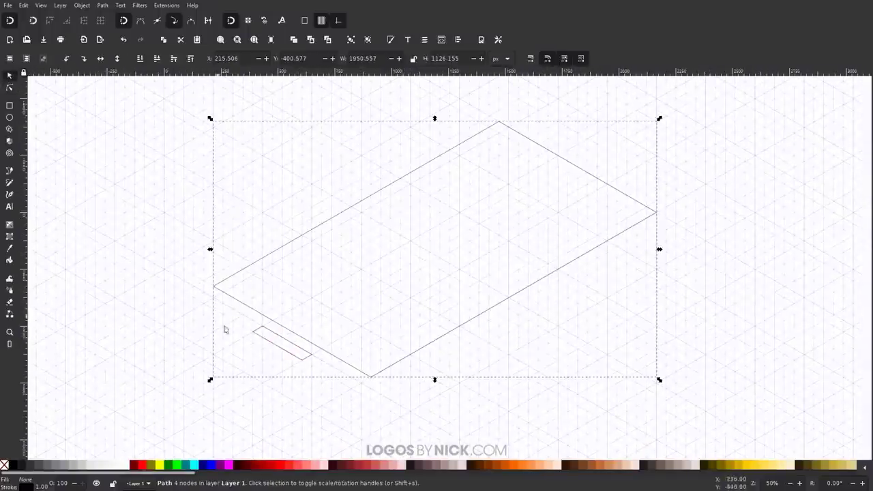
{"action": "left_click_drag", "start_coordinate": [577, 166], "coordinate": [578, 167]}
{"action": "scroll", "coordinate": [302, 340], "scroll_direction": "down", "scroll_amount": 1}
{"action": "scroll", "coordinate": [263, 252], "scroll_direction": "up", "scroll_amount": 2}
{"action": "key", "text": "b"}
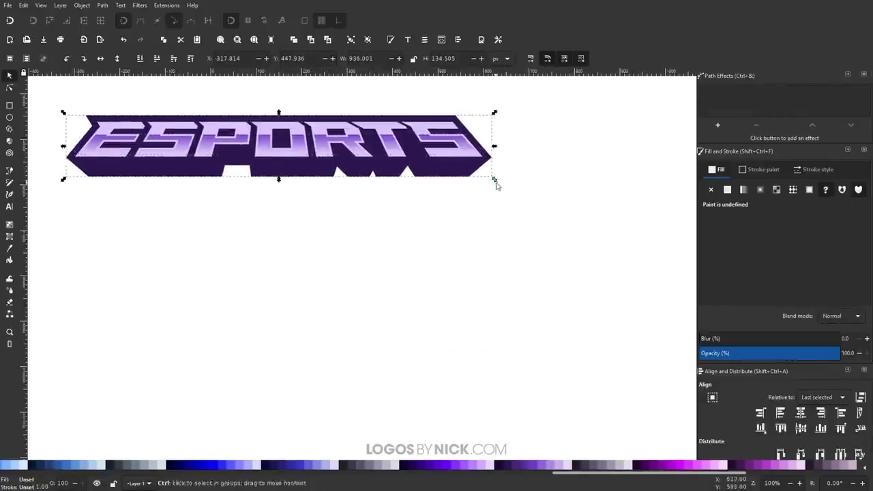
{"action": "key", "text": "r"}
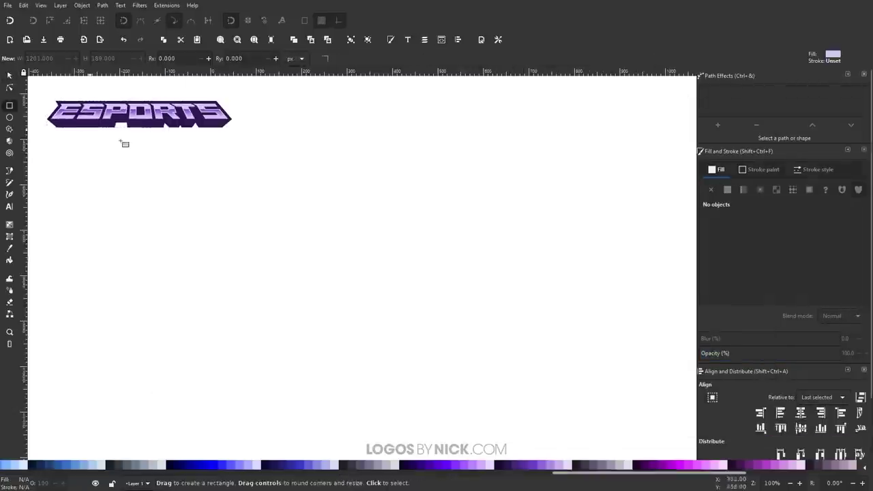
{"action": "left_click_drag", "start_coordinate": [339, 186], "coordinate": [449, 288]}
{"action": "scroll", "coordinate": [423, 210], "scroll_direction": "up", "scroll_amount": 1}
{"action": "scroll", "coordinate": [423, 211], "scroll_direction": "right", "scroll_amount": 1}
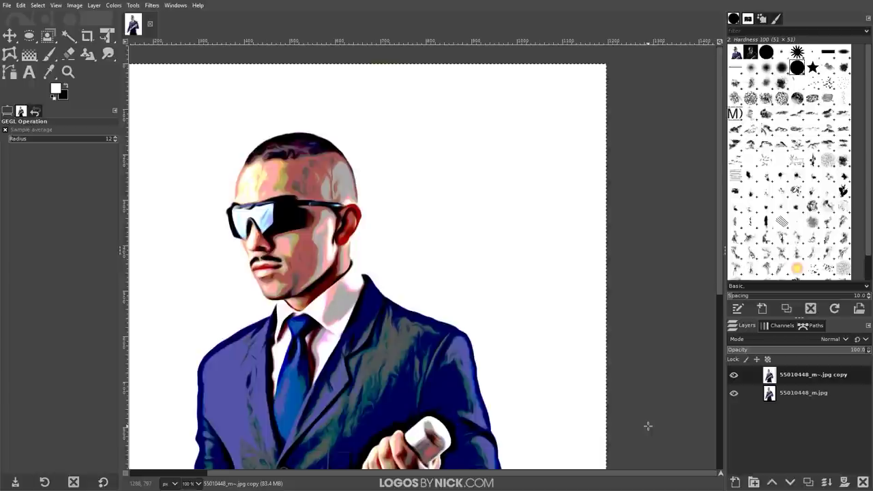
Step: Apply the Cartoon artistic filter to the photo
{"action": "left_click", "coordinate": [152, 5]}
{"action": "left_click", "coordinate": [287, 150]}
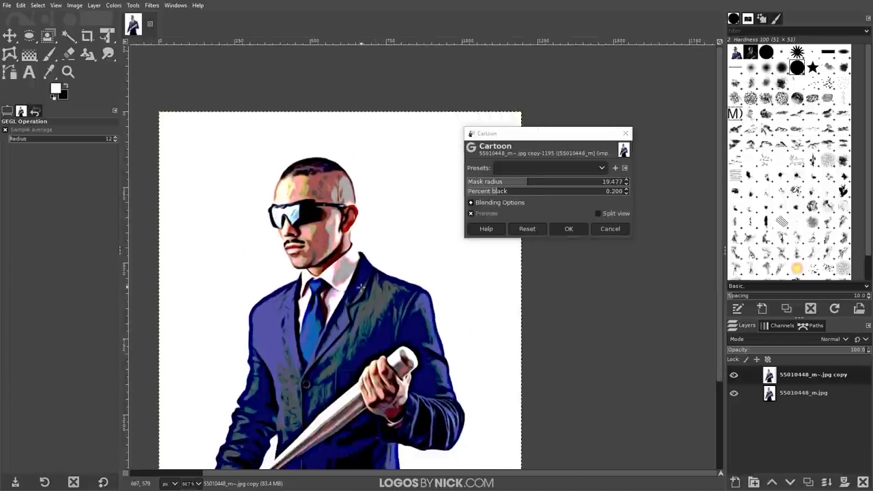
{"action": "left_click", "coordinate": [570, 230]}
{"action": "scroll", "coordinate": [376, 101], "scroll_direction": "down", "scroll_amount": 1}
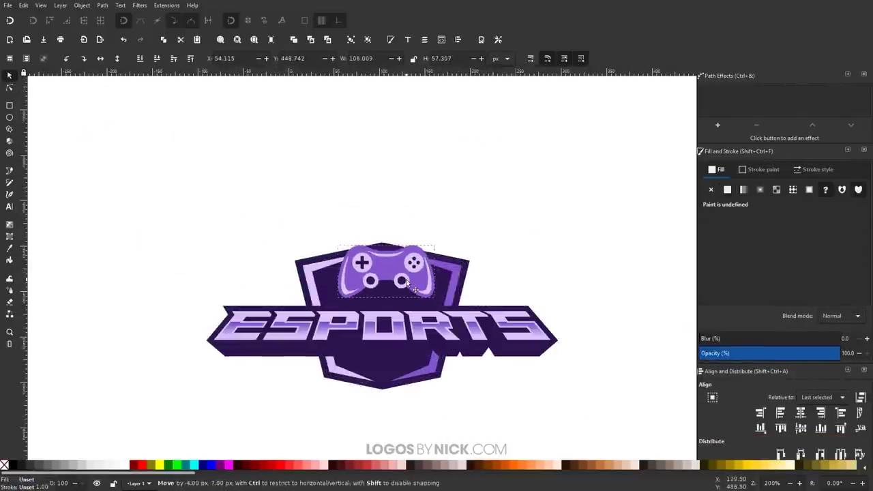
{"action": "scroll", "coordinate": [341, 254], "scroll_direction": "up", "scroll_amount": 4}
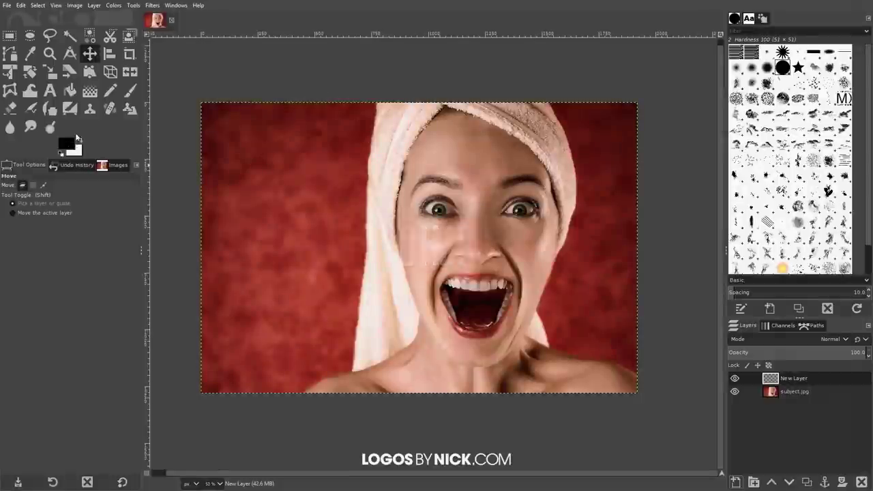
Step: Trace a path around the woman's towel, face, neck and shoulders
{"action": "left_click", "coordinate": [40, 5]}
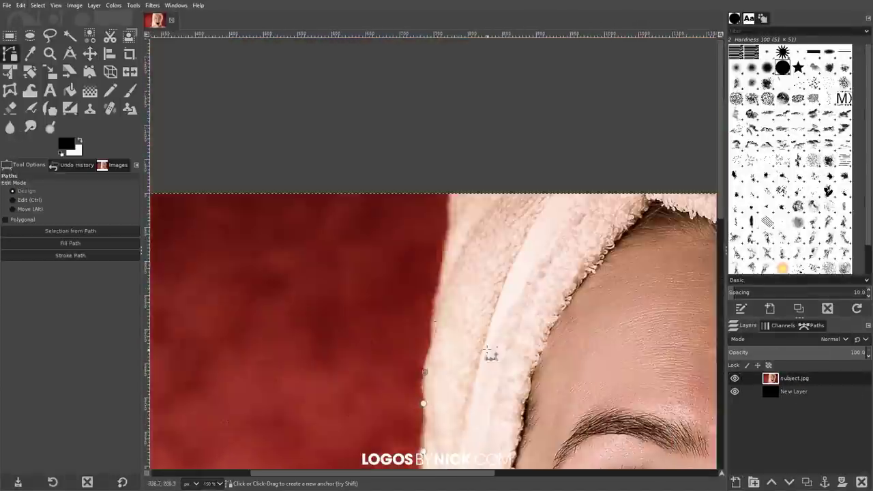
{"action": "left_click", "coordinate": [536, 198]}
{"action": "left_click", "coordinate": [560, 152]}
{"action": "left_click", "coordinate": [600, 246]}
{"action": "left_click", "coordinate": [310, 362]}
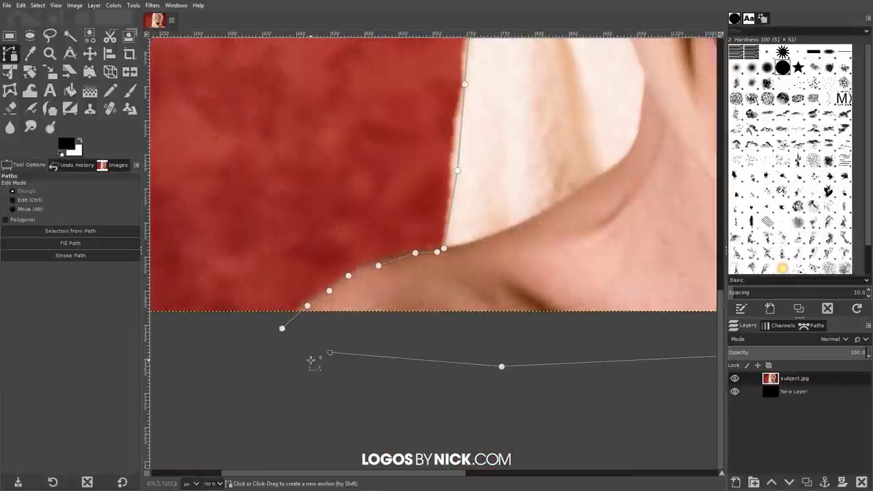
Step: Turn the path into a selection, delete the red background, and brighten the portrait with Curves
{"action": "left_click", "coordinate": [38, 5]}
{"action": "left_click", "coordinate": [55, 39]}
{"action": "key", "text": "Delete"}
{"action": "left_click", "coordinate": [38, 5]}
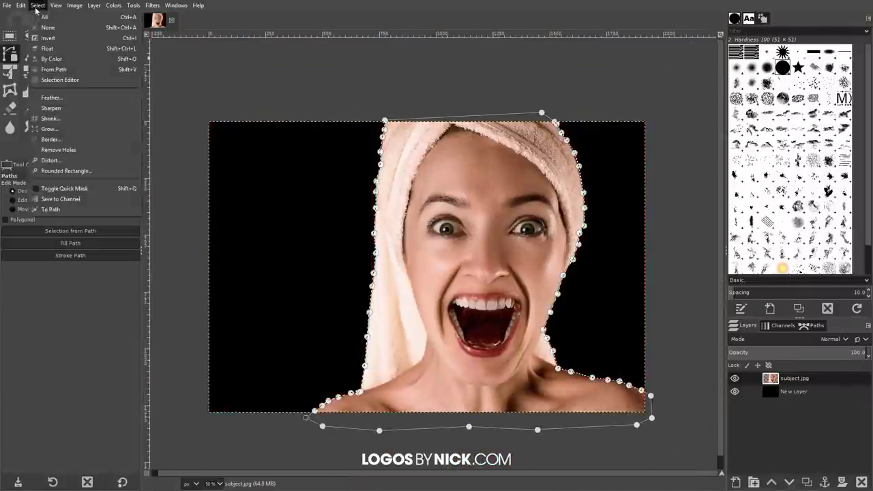
{"action": "left_click", "coordinate": [51, 28]}
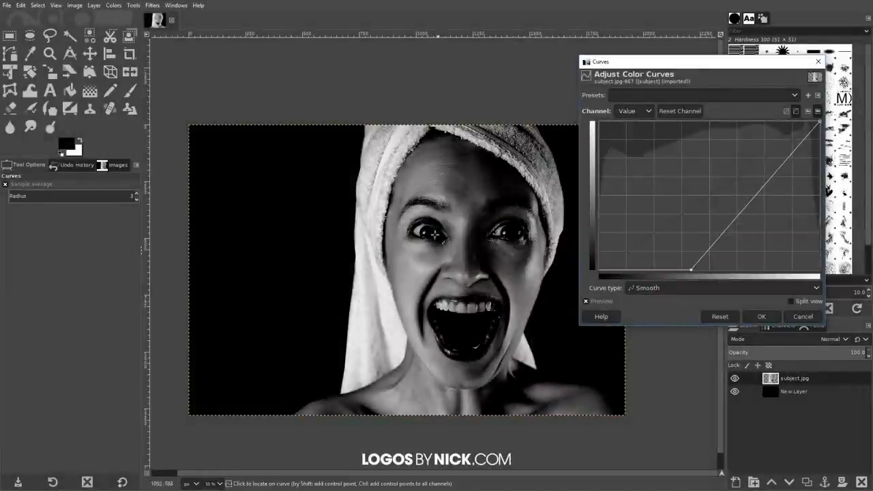
{"action": "left_click_drag", "start_coordinate": [820, 123], "coordinate": [782, 122]}
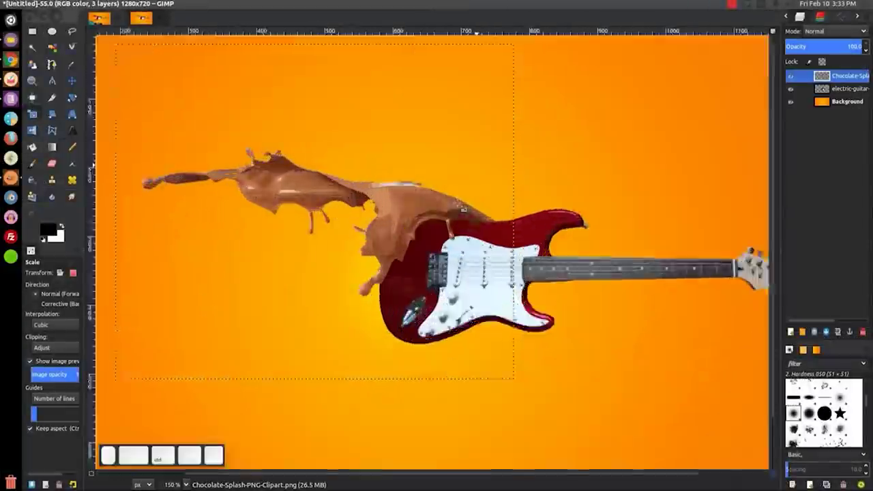
Step: Shift the chocolate splash over the guitar, displace the stripes, and add a mask to the photo
{"action": "key", "text": "m"}
{"action": "left_click_drag", "start_coordinate": [447, 191], "coordinate": [451, 246]}
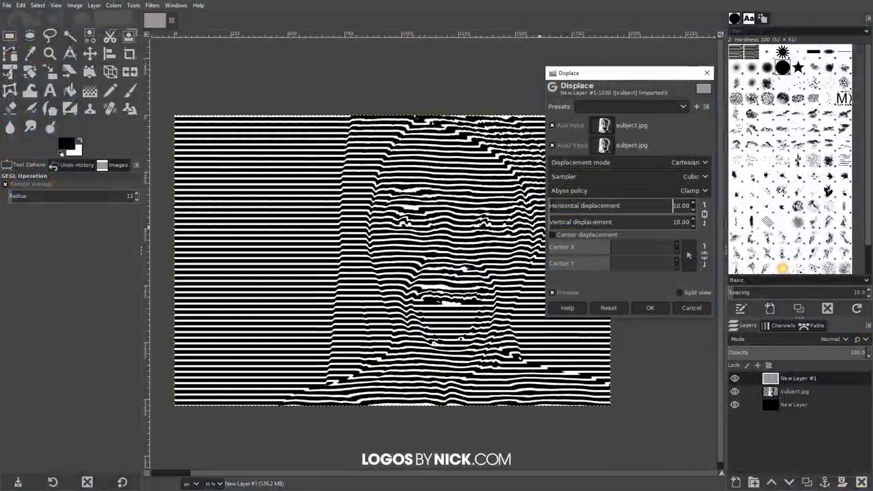
{"action": "left_click", "coordinate": [650, 308]}
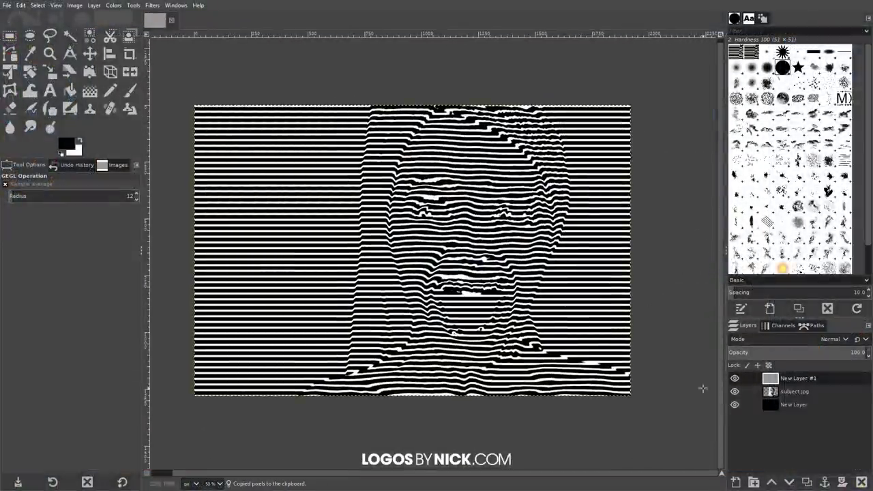
{"action": "left_click", "coordinate": [735, 378]}
{"action": "left_click", "coordinate": [795, 392]}
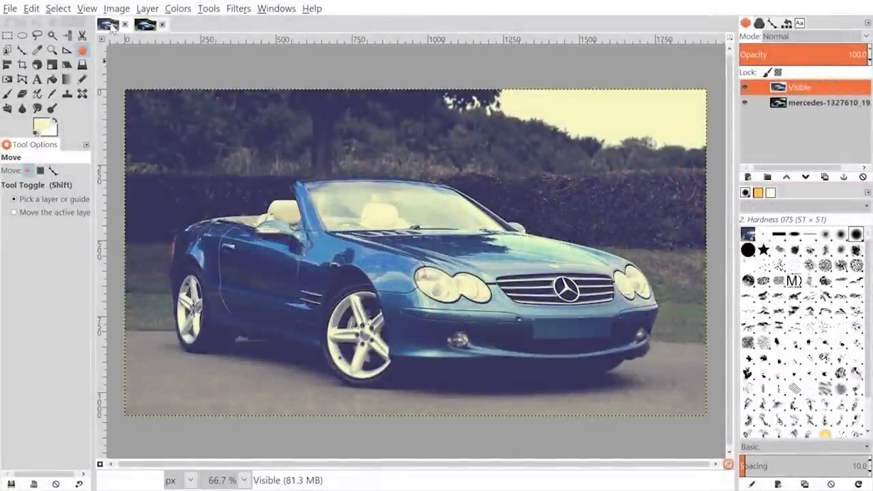
Step: Tone the street photo: adjust the curve, highlights 100, highlights colour 50, and more contrast
{"action": "left_click", "coordinate": [145, 24]}
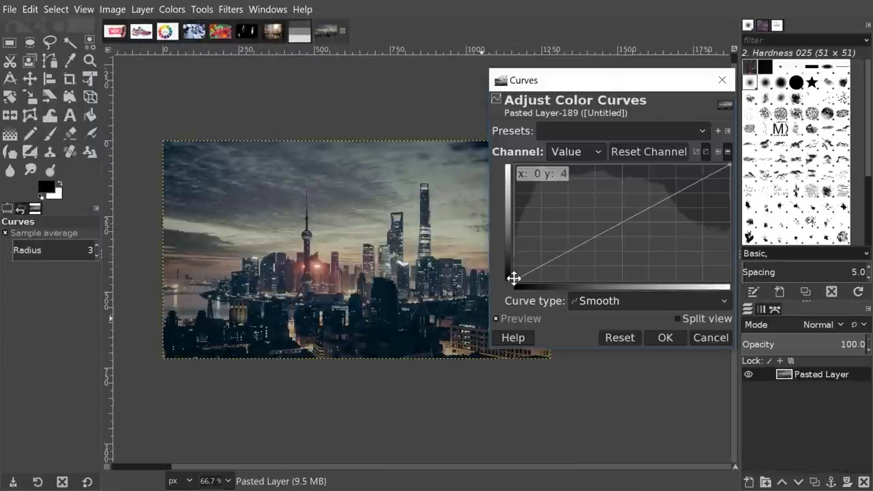
{"action": "left_click_drag", "start_coordinate": [515, 277], "coordinate": [614, 260]}
{"action": "left_click_drag", "start_coordinate": [732, 204], "coordinate": [731, 165]}
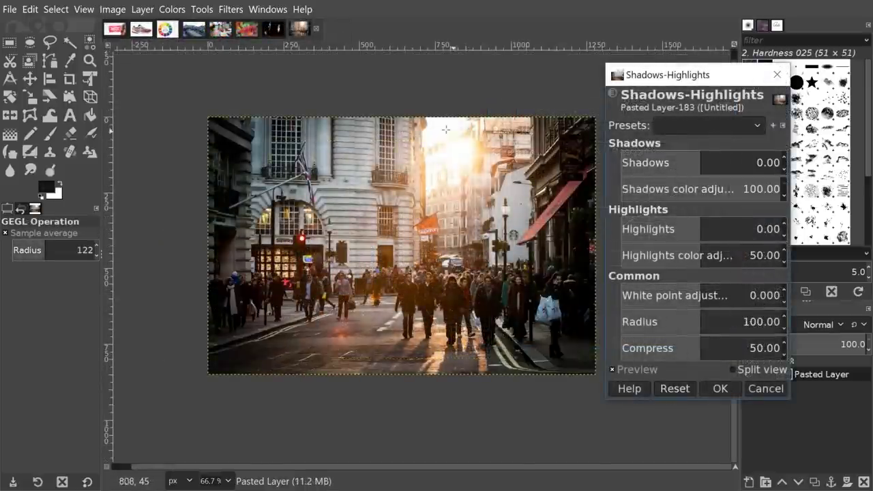
{"action": "left_click", "coordinate": [780, 225]}
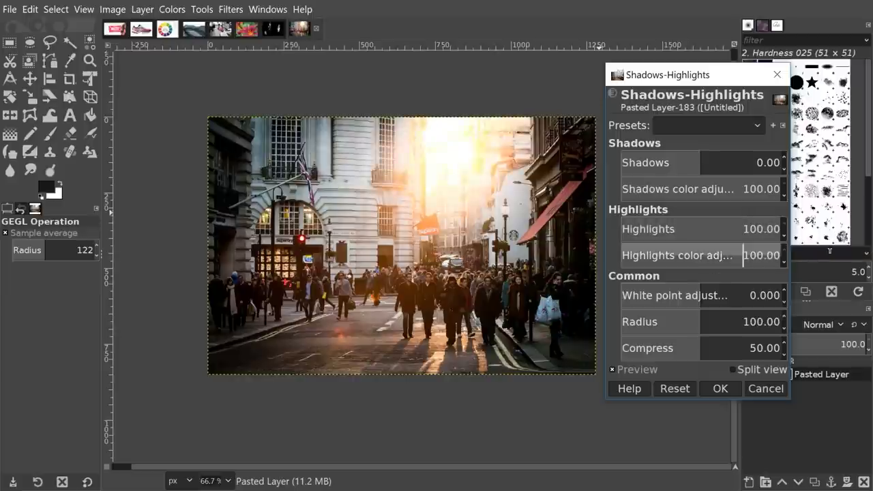
{"action": "left_click_drag", "start_coordinate": [626, 266], "coordinate": [622, 296]}
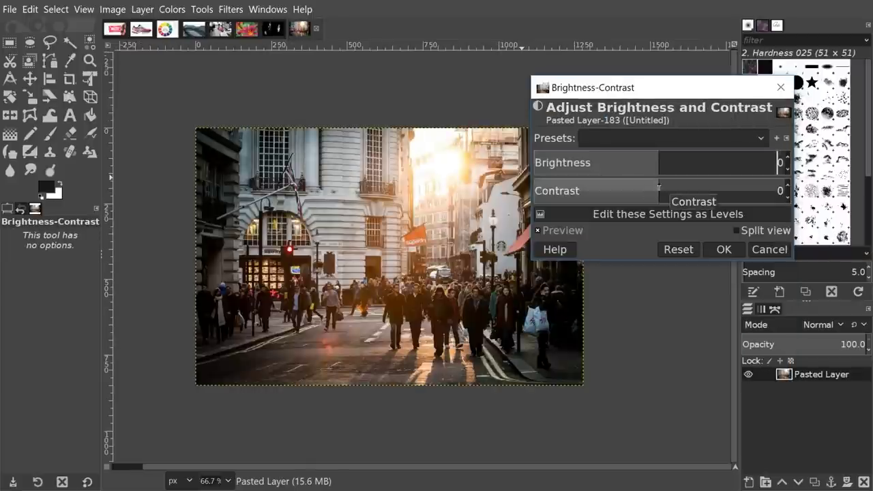
{"action": "left_click_drag", "start_coordinate": [659, 187], "coordinate": [751, 189]}
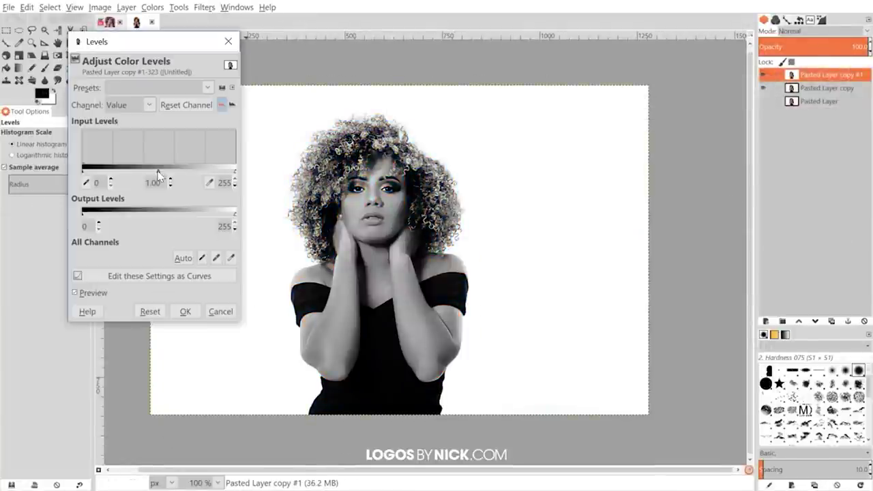
Step: Darken the portrait to a silhouette, anchor the floating selection into the mask, and confirm Curves
{"action": "left_click_drag", "start_coordinate": [158, 175], "coordinate": [254, 182]}
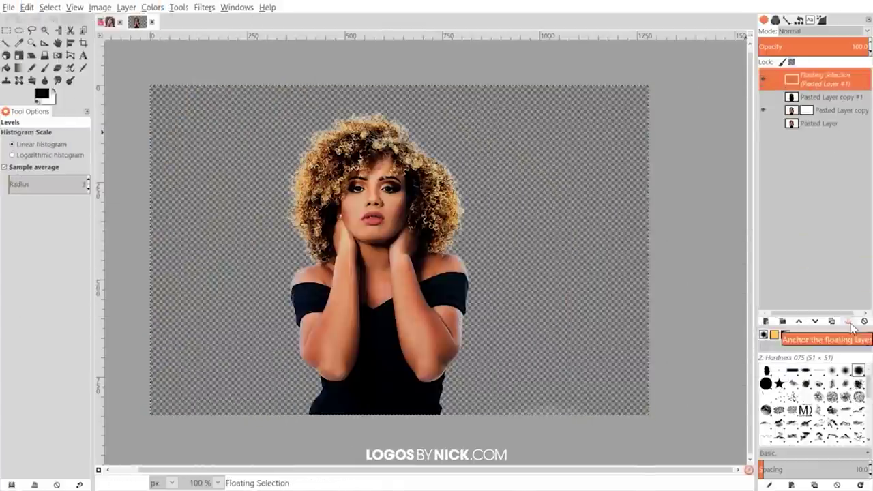
{"action": "left_click", "coordinate": [851, 328]}
{"action": "scroll", "coordinate": [391, 255], "scroll_direction": "up", "scroll_amount": 4, "text": "ctrl"}
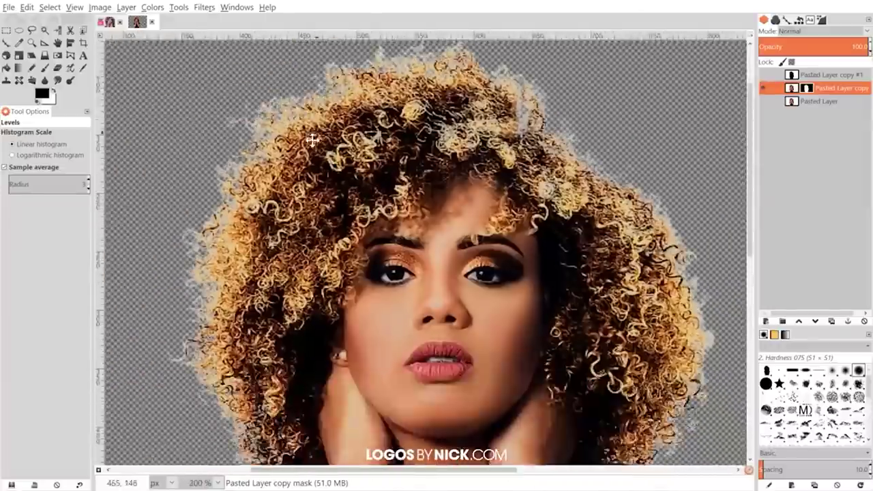
{"action": "scroll", "coordinate": [391, 255], "scroll_direction": "up", "scroll_amount": 4}
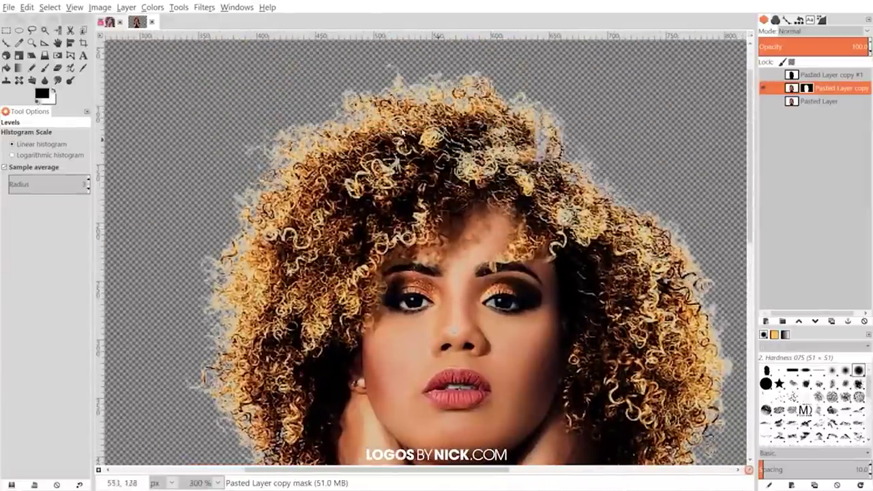
{"action": "scroll", "coordinate": [390, 255], "scroll_direction": "left", "scroll_amount": 3}
{"action": "left_click", "coordinate": [754, 273]}
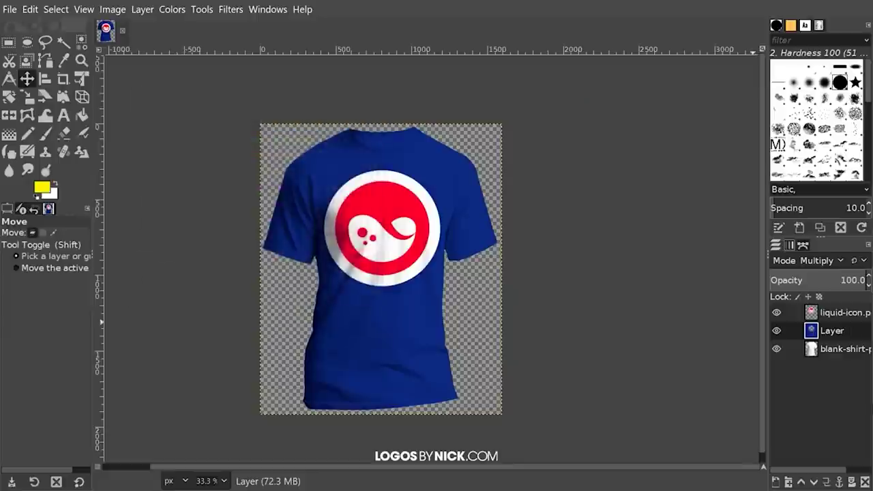
Step: Fill the T-shirt layer with the yellow foreground colour and turn the logo layer into a selection
{"action": "left_click", "coordinate": [30, 9]}
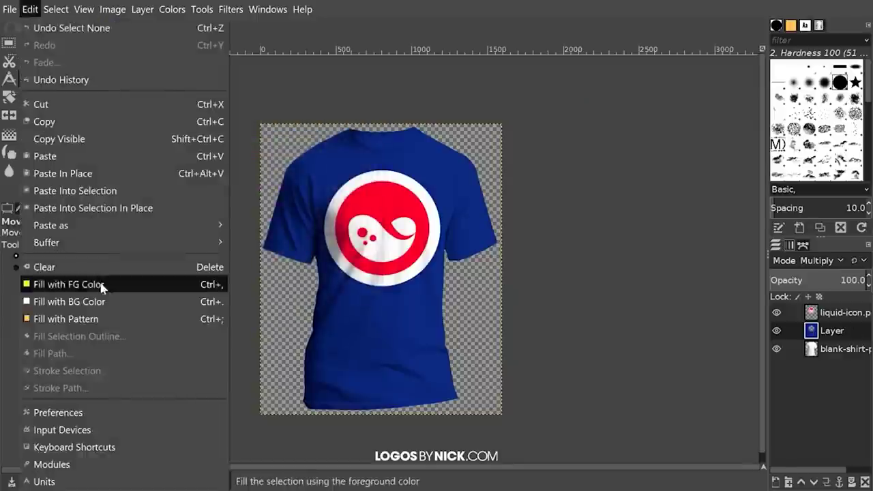
{"action": "left_click", "coordinate": [102, 287]}
{"action": "right_click", "coordinate": [841, 313]}
{"action": "left_click", "coordinate": [770, 468]}
{"action": "left_click", "coordinate": [56, 9]}
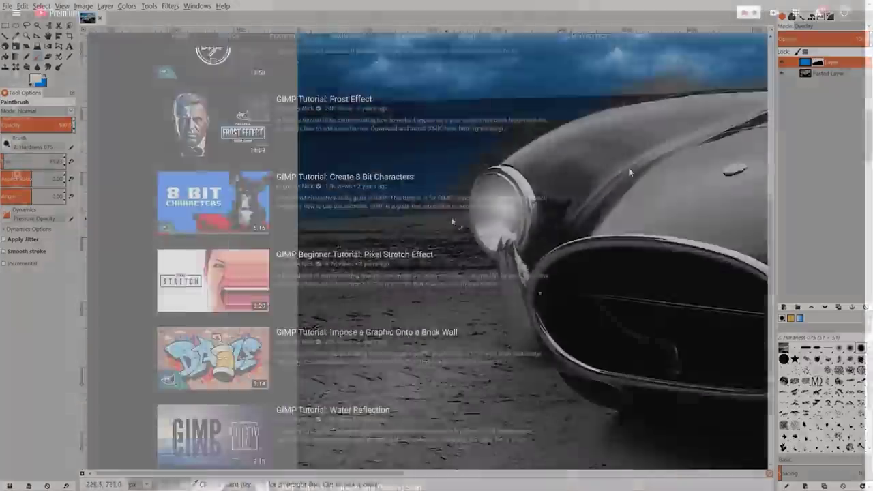
{"action": "scroll", "coordinate": [688, 134], "scroll_direction": "down", "scroll_amount": 2}
{"action": "scroll", "coordinate": [687, 133], "scroll_direction": "down", "scroll_amount": 6}
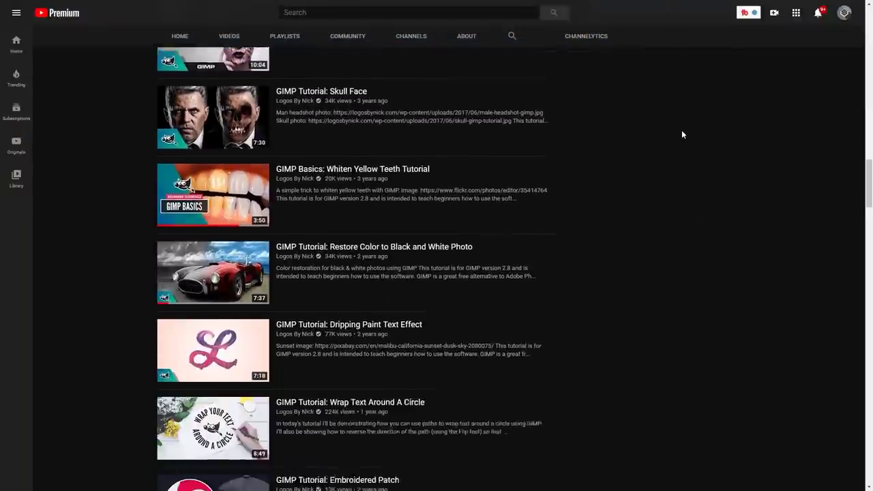
{"action": "scroll", "coordinate": [678, 135], "scroll_direction": "down", "scroll_amount": 6}
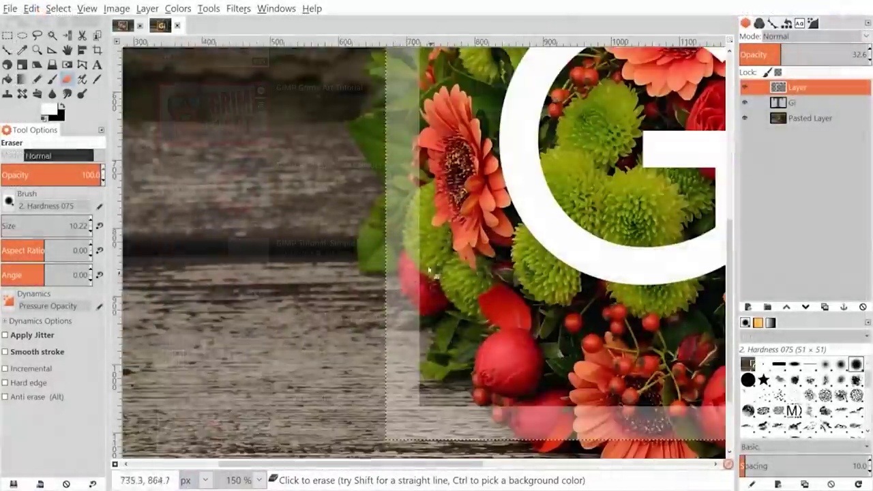
Step: Erase the pale band along the leaf edge
{"action": "scroll", "coordinate": [303, 242], "scroll_direction": "up", "scroll_amount": 5}
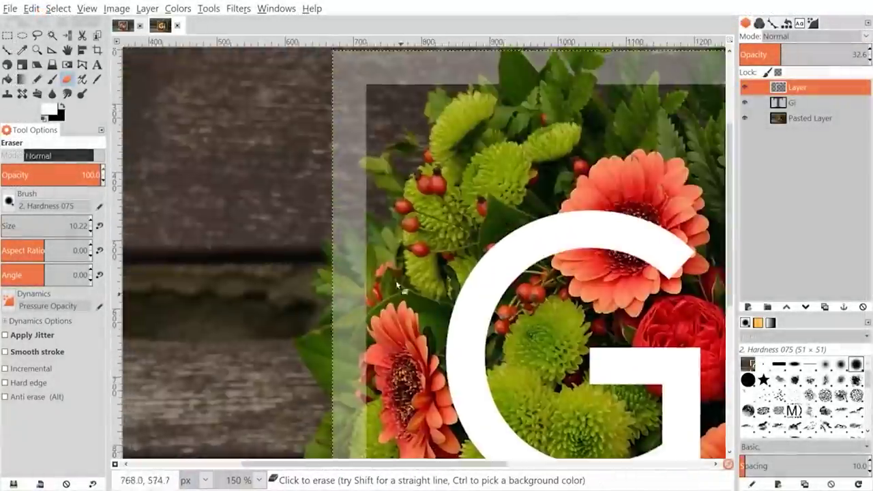
{"action": "scroll", "coordinate": [313, 351], "scroll_direction": "right", "scroll_amount": 10}
{"action": "scroll", "coordinate": [460, 312], "scroll_direction": "up", "scroll_amount": 2}
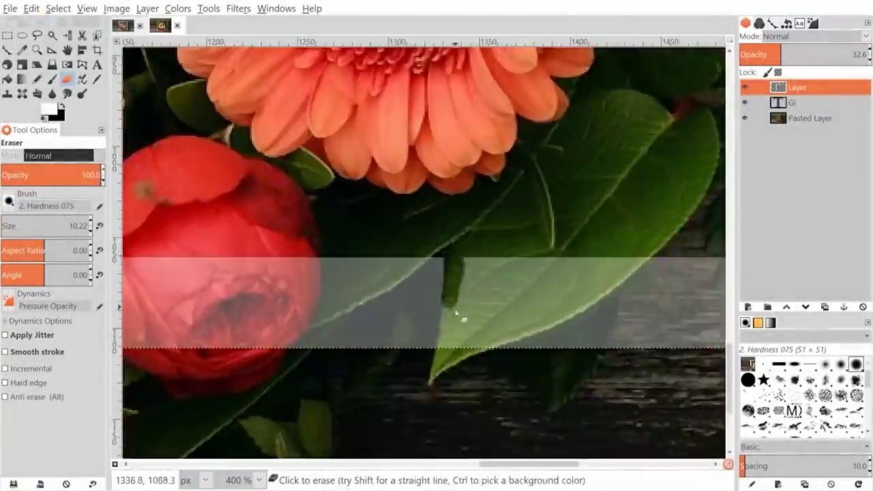
{"action": "scroll", "coordinate": [552, 199], "scroll_direction": "right", "scroll_amount": 5}
{"action": "scroll", "coordinate": [552, 198], "scroll_direction": "right", "scroll_amount": 2}
{"action": "mouse_move", "coordinate": [552, 198]}
{"action": "left_mouse_down"}
{"action": "mouse_move", "coordinate": [477, 268]}
{"action": "mouse_move", "coordinate": [295, 360]}
{"action": "left_mouse_up"}
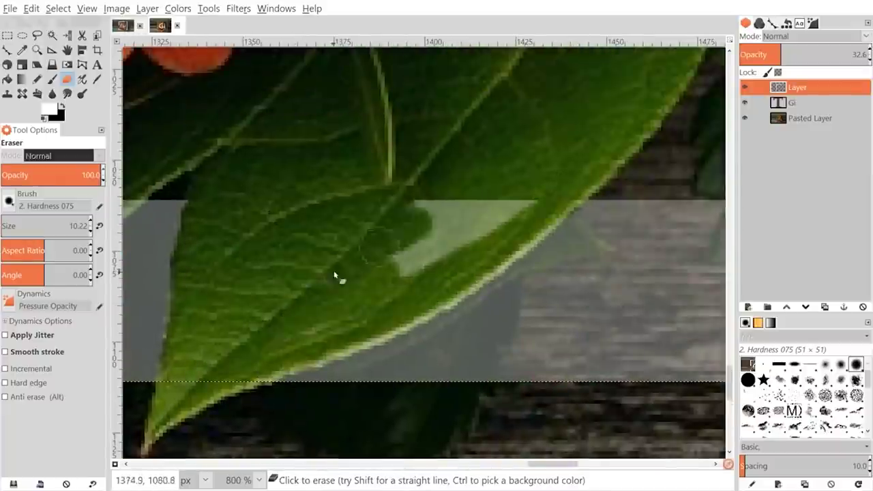
{"action": "scroll", "coordinate": [334, 275], "scroll_direction": "down", "scroll_amount": 4}
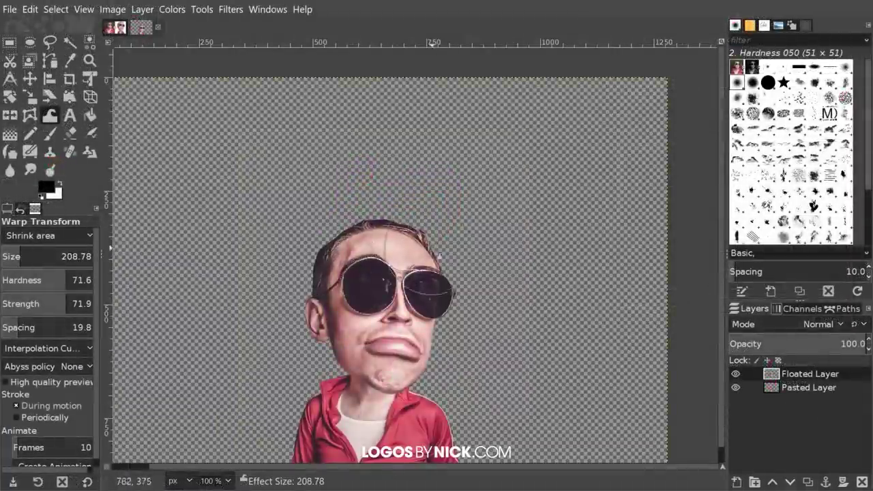
{"action": "scroll", "coordinate": [445, 254], "scroll_direction": "up", "scroll_amount": 1}
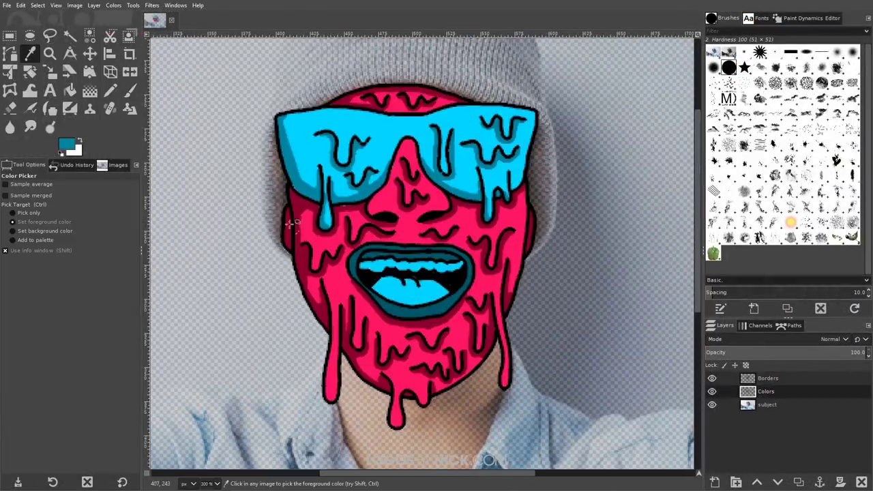
Step: Pick a foreground colour from the drawing and switch to the exported thumbnail image
{"action": "left_click", "coordinate": [293, 223]}
{"action": "left_click", "coordinate": [66, 144]}
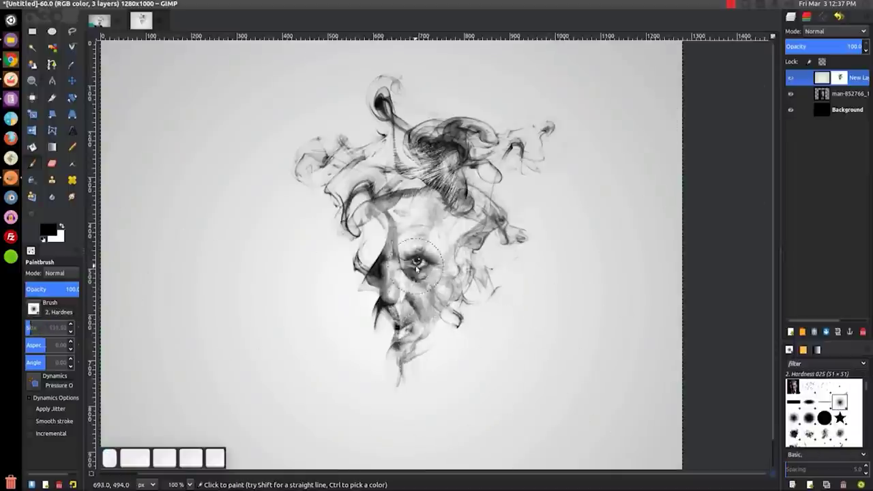
{"action": "left_click", "coordinate": [99, 21]}
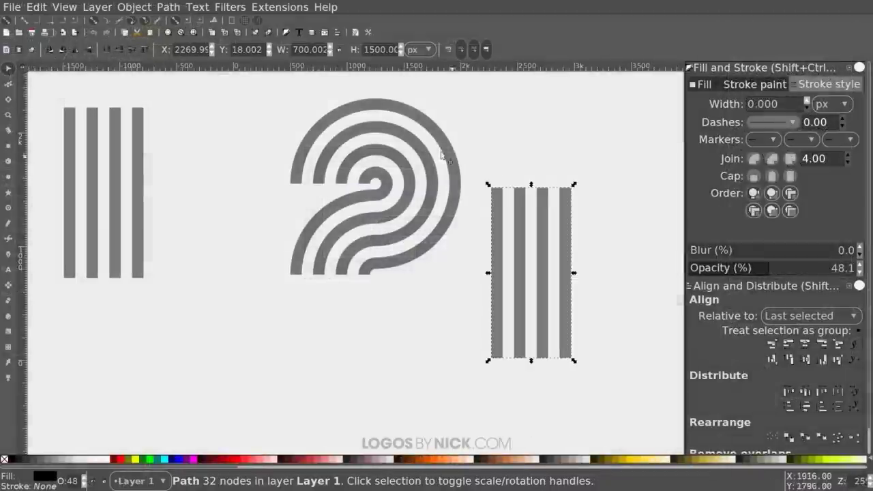
Step: Rotate the bars horizontal, left-align them under the spiral, and extend their left ends
{"action": "left_click", "coordinate": [62, 50]}
{"action": "left_click", "coordinate": [491, 191], "text": "shift"}
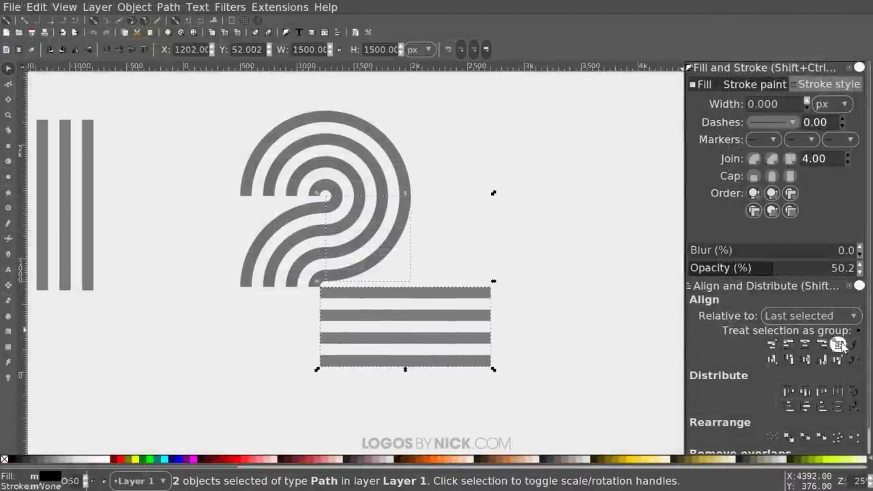
{"action": "left_click", "coordinate": [789, 344]}
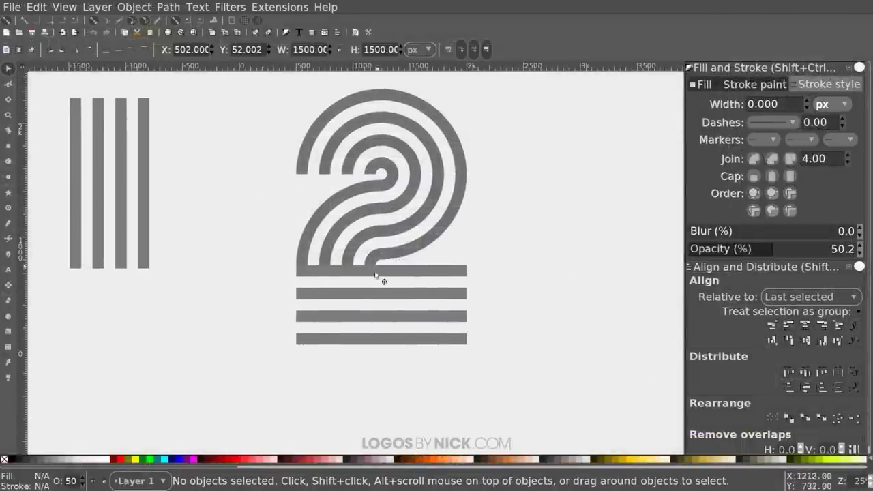
{"action": "left_click", "coordinate": [426, 277]}
{"action": "left_click_drag", "start_coordinate": [273, 254], "coordinate": [350, 380]}
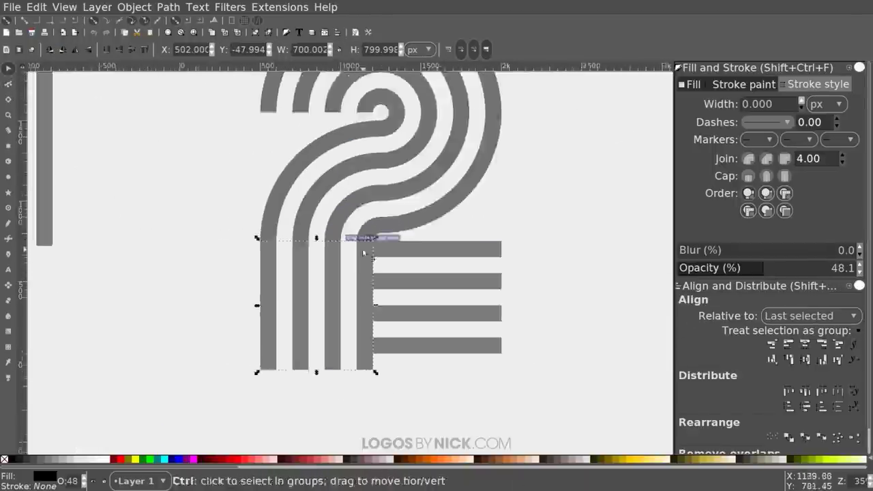
{"action": "scroll", "coordinate": [343, 256], "scroll_direction": "up", "scroll_amount": 2}
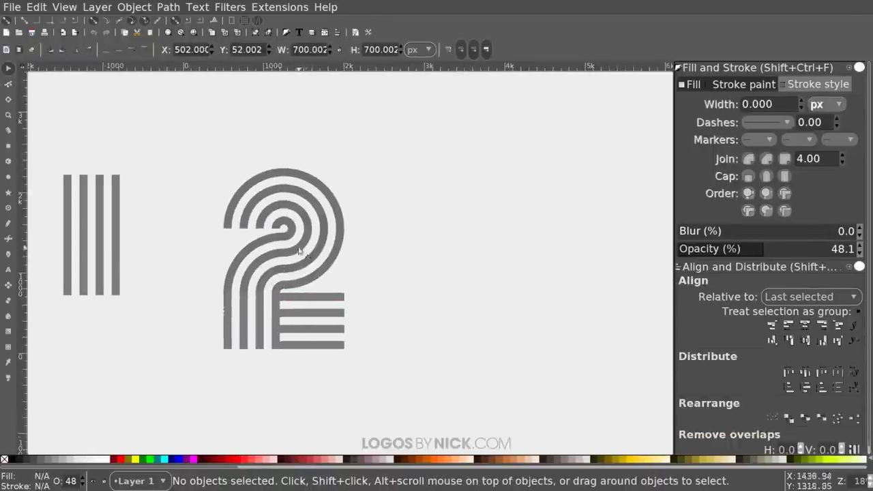
Step: Cut away the bars' left part with a Bezier outline using Path > Division
{"action": "left_click", "coordinate": [310, 197]}
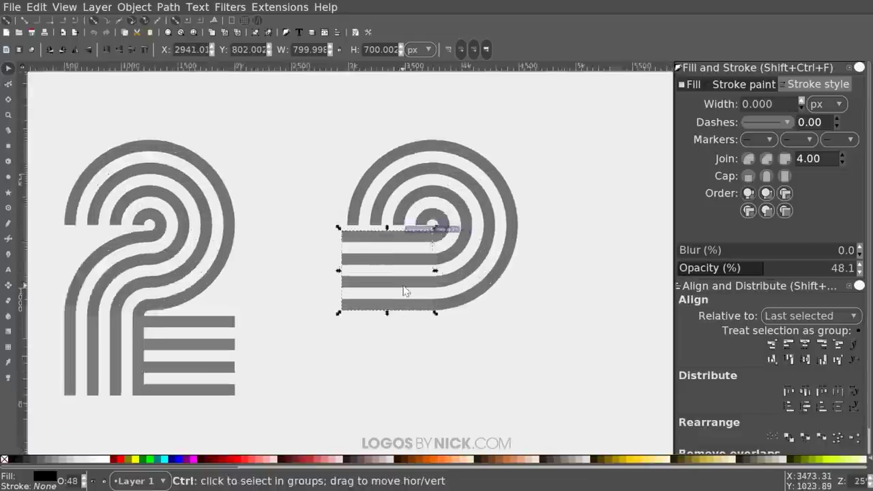
{"action": "left_click", "coordinate": [8, 239]}
{"action": "left_click", "coordinate": [389, 199]}
{"action": "left_click", "coordinate": [389, 199]}
{"action": "key", "text": "s"}
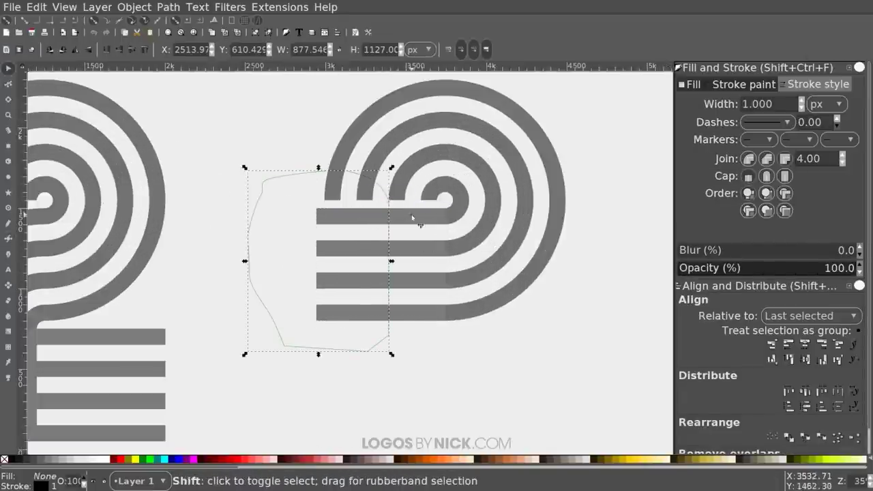
{"action": "left_click", "coordinate": [412, 219], "text": "shift"}
{"action": "key", "text": "ctrl+minus"}
Step: Zoom out, try a copy of the lower arc beside the 3, then delete it
{"action": "key", "text": "minus"}
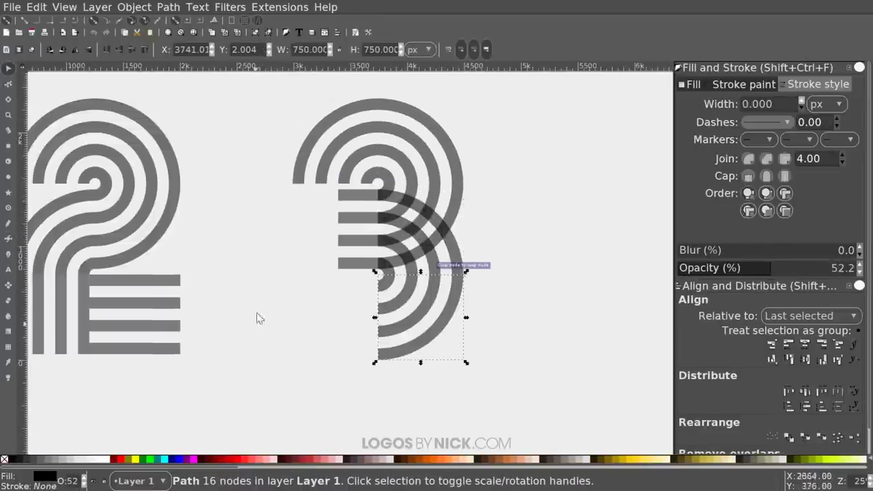
{"action": "left_click_drag", "start_coordinate": [356, 345], "coordinate": [529, 304]}
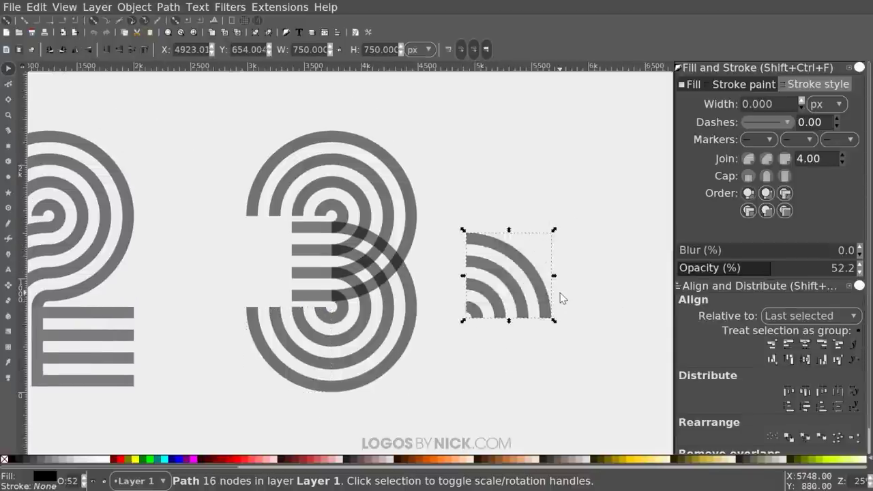
{"action": "key", "text": "Delete"}
{"action": "key", "text": "plus"}
{"action": "key", "text": "plus"}
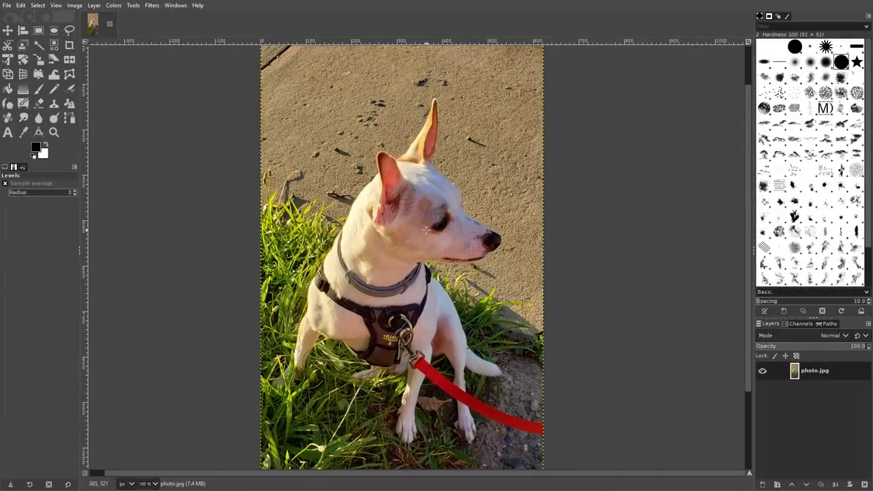
{"action": "scroll", "coordinate": [426, 230], "scroll_direction": "up", "scroll_amount": 5}
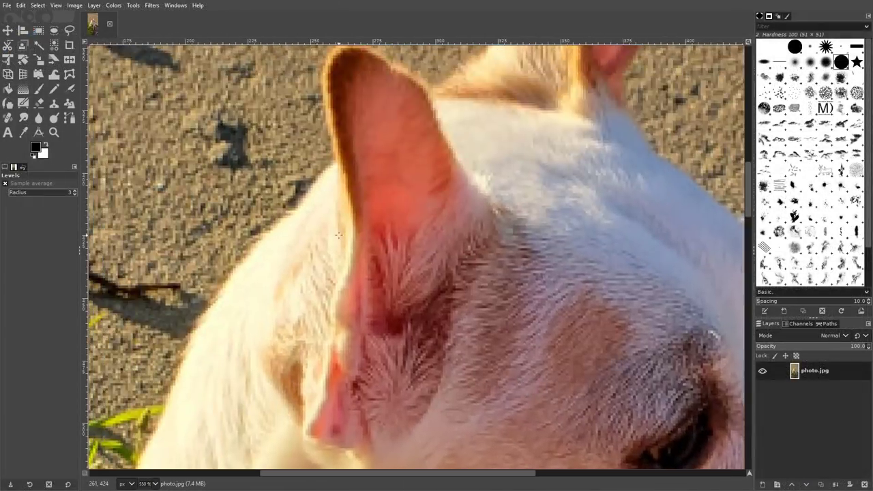
{"action": "scroll", "coordinate": [518, 373], "scroll_direction": "down", "scroll_amount": 15}
{"action": "scroll", "coordinate": [396, 299], "scroll_direction": "up", "scroll_amount": 12}
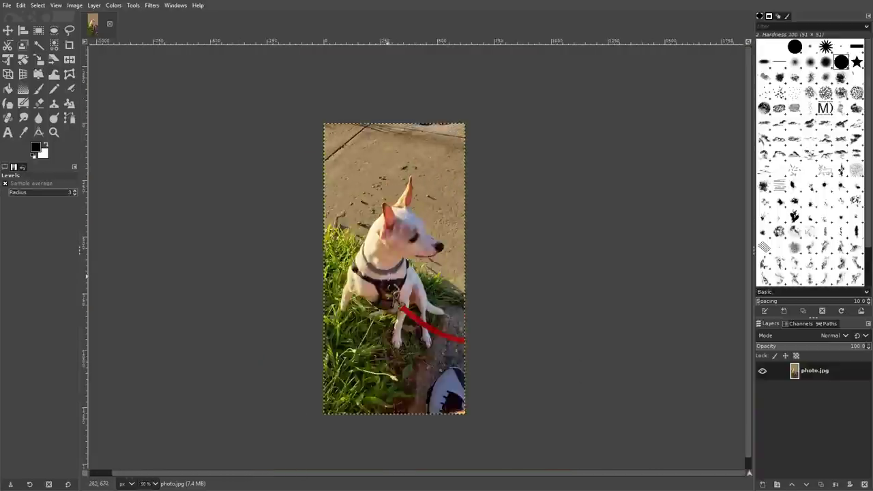
{"action": "scroll", "coordinate": [266, 251], "scroll_direction": "up", "scroll_amount": 4}
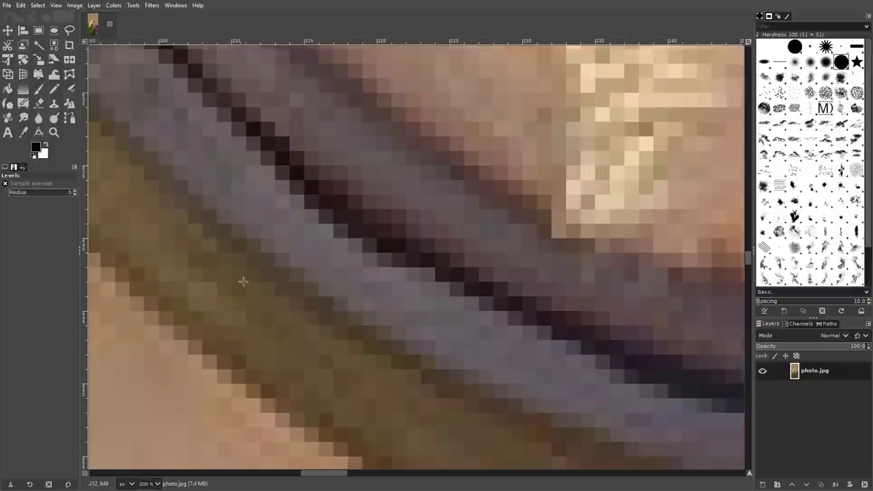
{"action": "scroll", "coordinate": [309, 200], "scroll_direction": "down", "scroll_amount": 8}
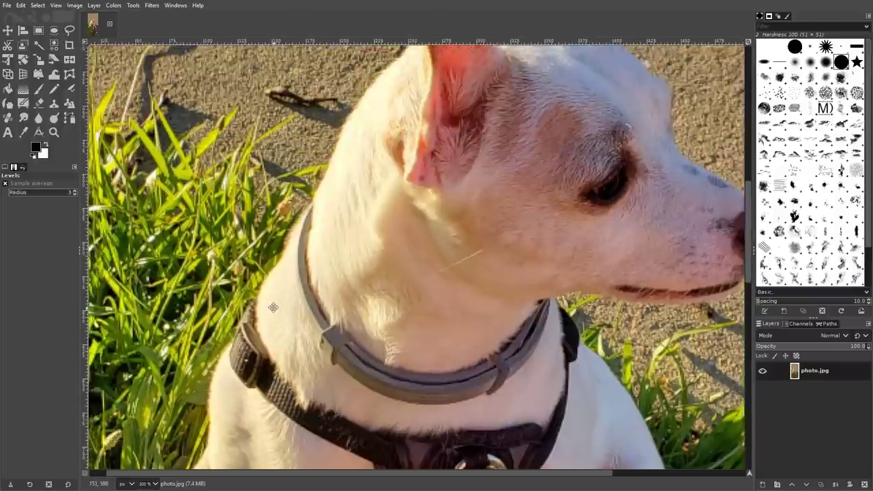
{"action": "scroll", "coordinate": [370, 122], "scroll_direction": "up", "scroll_amount": 3}
{"action": "scroll", "coordinate": [381, 234], "scroll_direction": "down", "scroll_amount": 3}
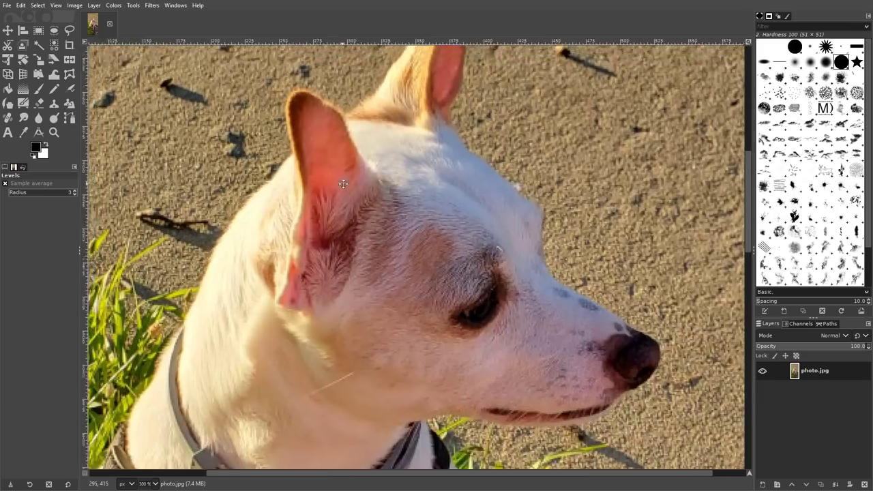
{"action": "scroll", "coordinate": [415, 258], "scroll_direction": "up", "scroll_amount": 2}
{"action": "scroll", "coordinate": [415, 258], "scroll_direction": "up", "scroll_amount": 3}
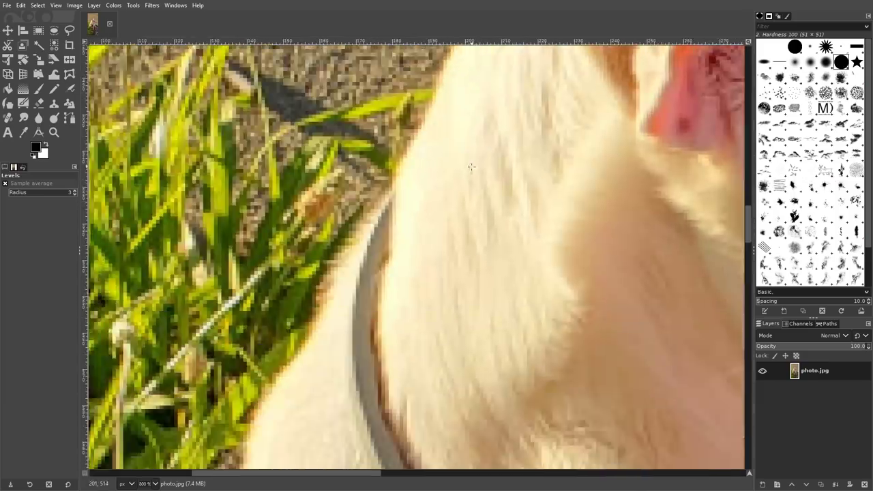
{"action": "scroll", "coordinate": [423, 203], "scroll_direction": "down", "scroll_amount": 6}
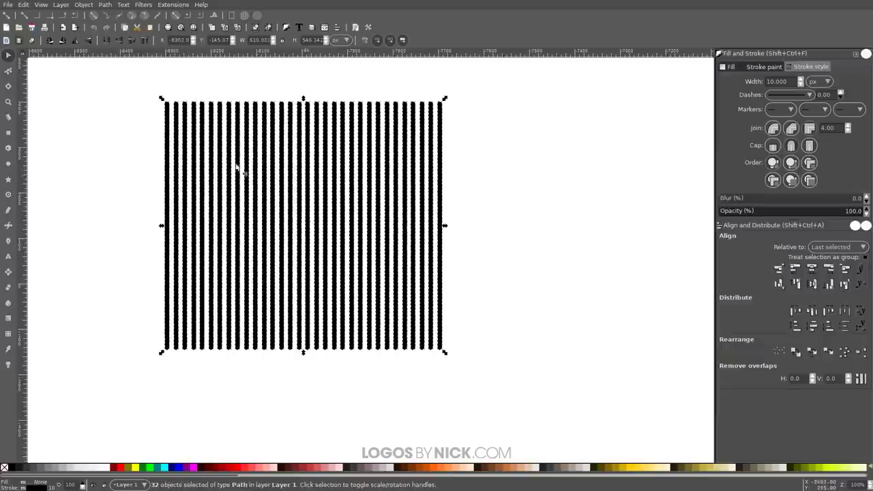
Step: Duplicate the stripes, combine them into one path, size it 229 px square and rotate 45°
{"action": "key", "text": "ctrl+d"}
{"action": "left_click_drag", "start_coordinate": [239, 172], "coordinate": [532, 255]}
{"action": "scroll", "coordinate": [532, 255], "scroll_direction": "right", "scroll_amount": 2}
{"action": "key", "text": "ctrl+a"}
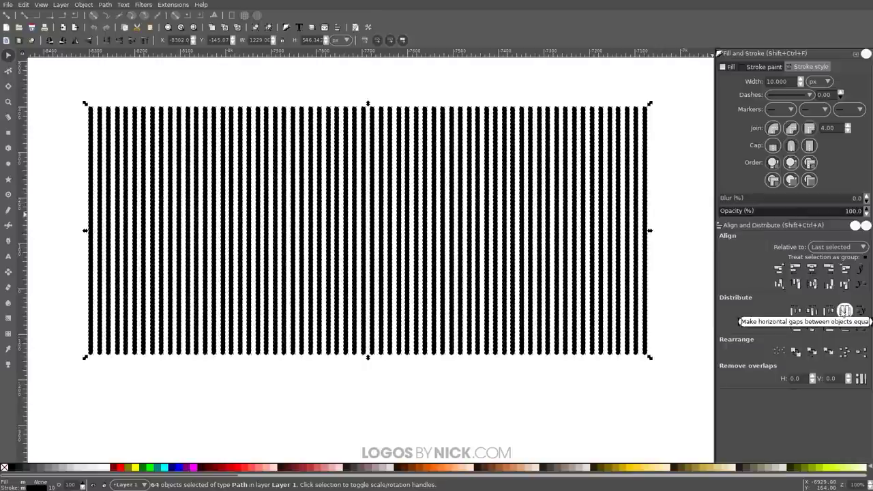
{"action": "left_click", "coordinate": [105, 4]}
{"action": "left_click", "coordinate": [141, 226]}
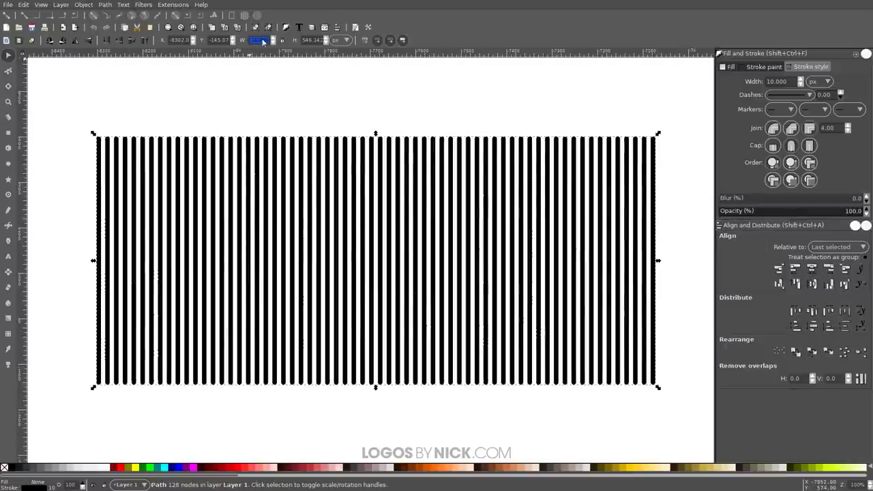
{"action": "type", "text": "229"}
{"action": "key", "text": "Return"}
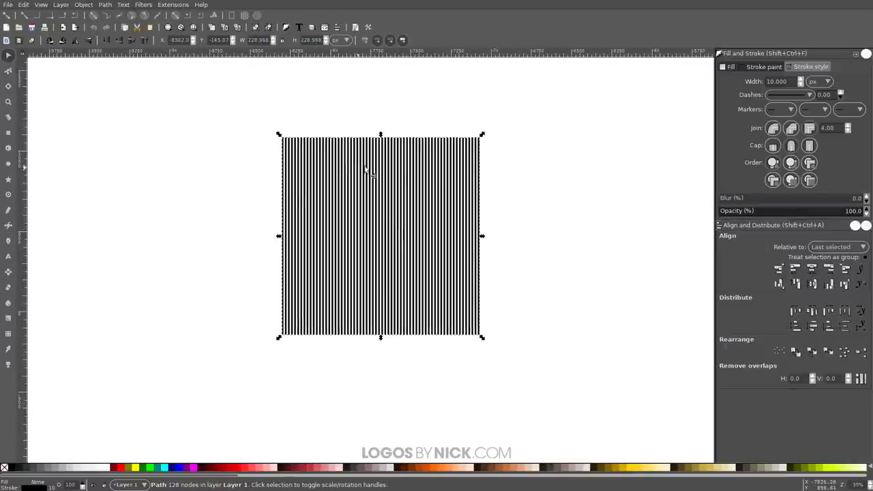
{"action": "left_click_drag", "start_coordinate": [280, 342], "coordinate": [234, 240]}
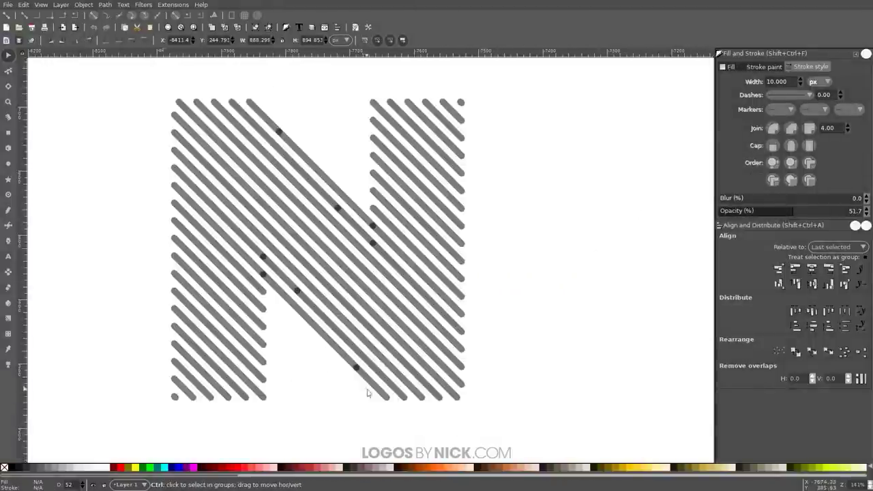
Step: Select the N's stripes and set Pattern Along Path spacing to -3 to close the ring
{"action": "scroll", "coordinate": [312, 273], "scroll_direction": "down", "scroll_amount": 3}
{"action": "left_click_drag", "start_coordinate": [516, 380], "coordinate": [294, 219]}
{"action": "scroll", "coordinate": [327, 263], "scroll_direction": "up", "scroll_amount": 2}
{"action": "left_click", "coordinate": [41, 4]}
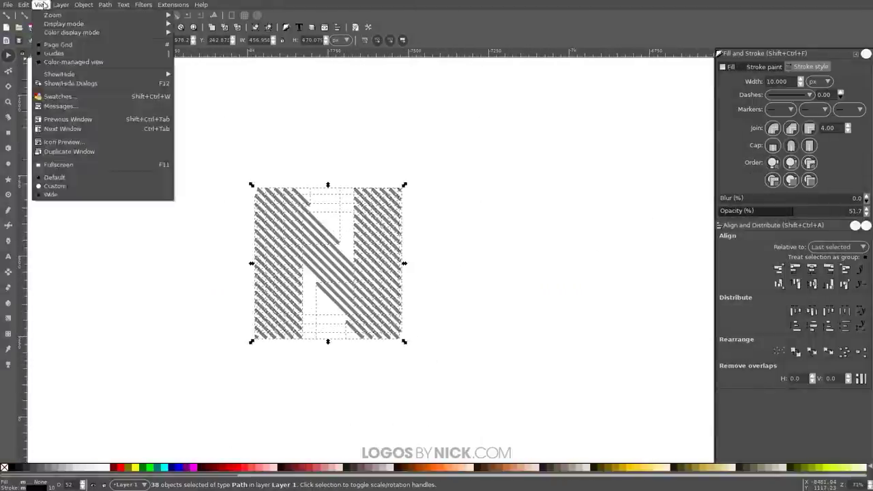
{"action": "key", "text": "Escape"}
{"action": "key", "text": "Escape"}
{"action": "scroll", "coordinate": [287, 256], "scroll_direction": "up", "scroll_amount": 4}
{"action": "key", "text": "n"}
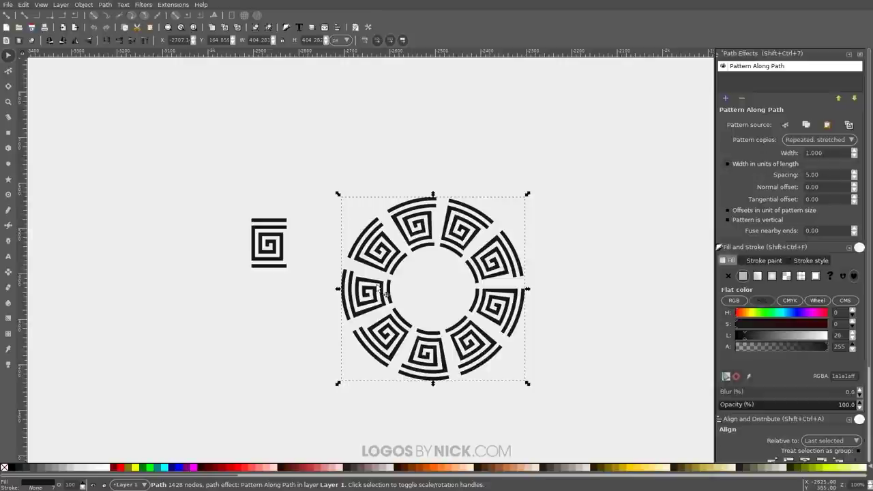
{"action": "type", "text": "-3"}
{"action": "key", "text": "Return"}
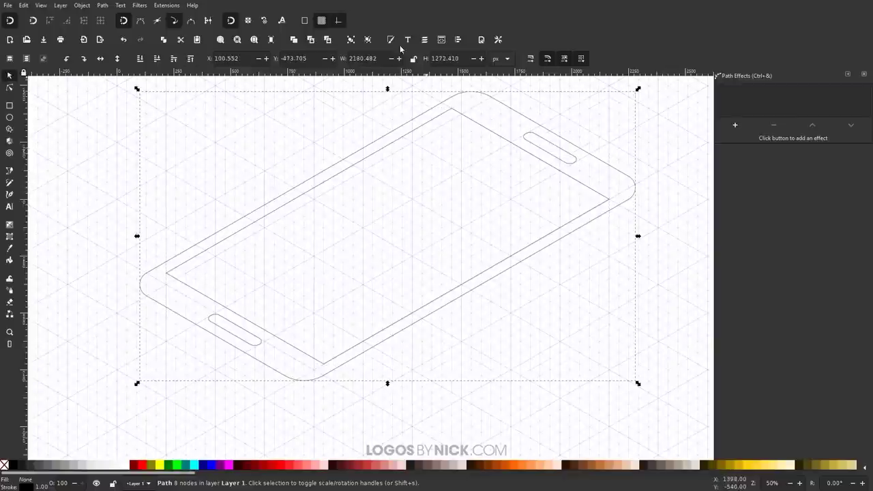
Step: Fill the phone body light grey and both slot shapes with 20% grey
{"action": "left_click", "coordinate": [391, 40]}
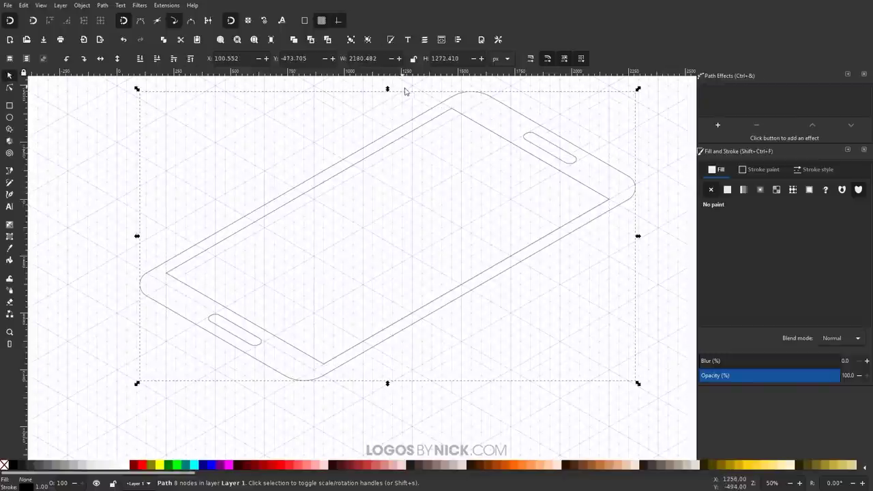
{"action": "left_click", "coordinate": [116, 468]}
{"action": "left_click", "coordinate": [234, 330]}
{"action": "left_click", "coordinate": [84, 467]}
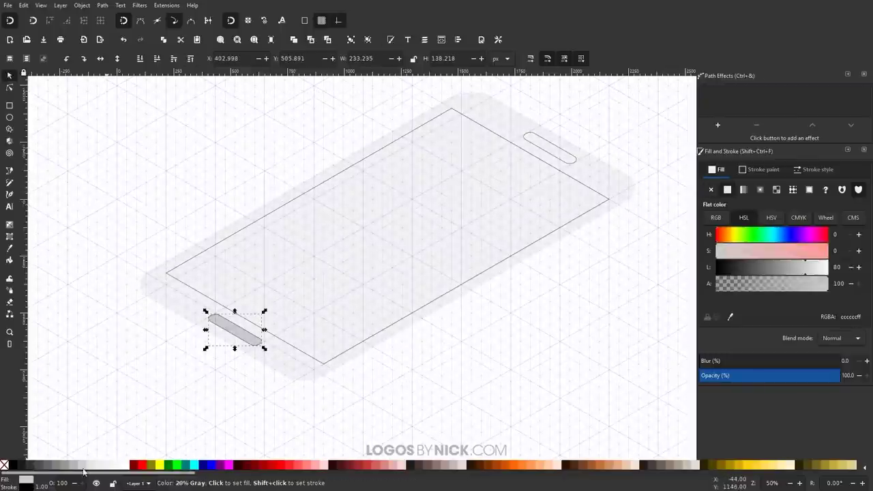
{"action": "left_click", "coordinate": [550, 144]}
{"action": "key", "text": "d"}
{"action": "left_click", "coordinate": [234, 329]}
{"action": "key", "text": "s"}
Step: Fill the phone's screen outline white, then delete it and select the shadow shape
{"action": "left_click", "coordinate": [382, 235]}
{"action": "left_click", "coordinate": [128, 467]}
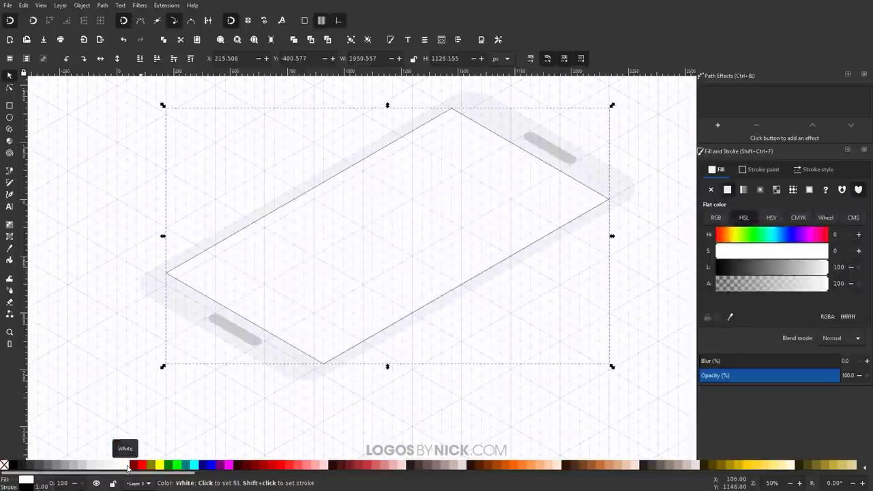
{"action": "key", "text": "Delete"}
{"action": "left_click", "coordinate": [494, 261]}
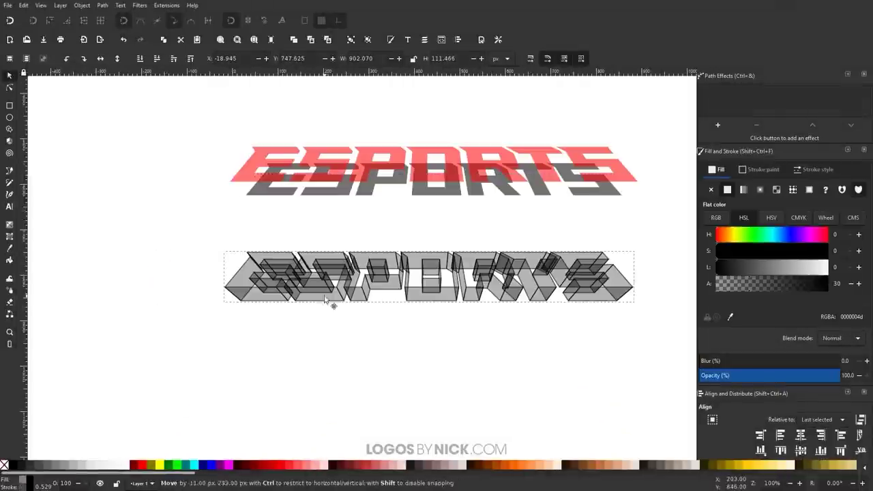
Step: Union the extruded ESPORTS pieces, place the red text over them, and add an Offset path effect
{"action": "left_click", "coordinate": [105, 6]}
{"action": "left_click", "coordinate": [115, 49]}
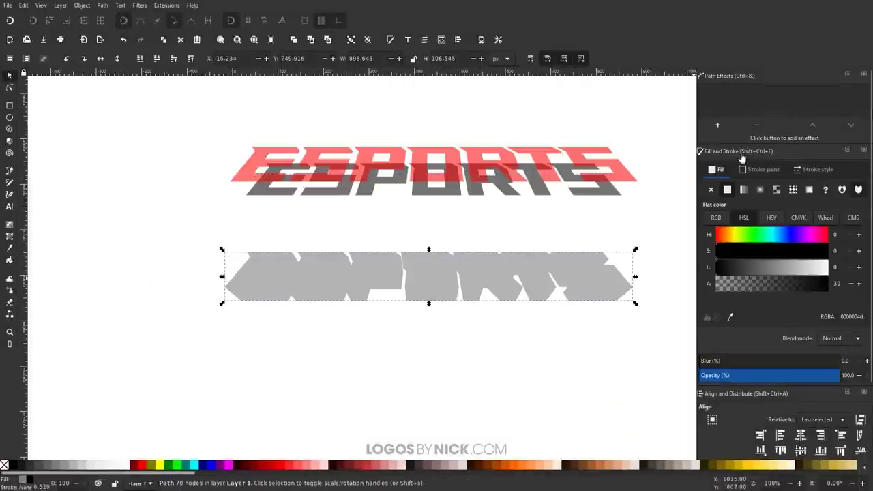
{"action": "left_click_drag", "start_coordinate": [455, 172], "coordinate": [432, 290]}
{"action": "left_click", "coordinate": [601, 307], "text": "shift"}
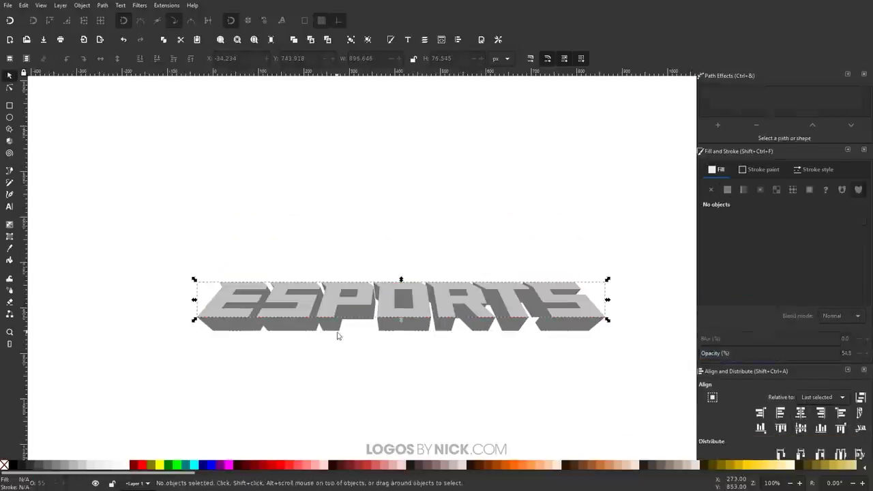
{"action": "left_click", "coordinate": [717, 124]}
{"action": "left_click", "coordinate": [236, 320]}
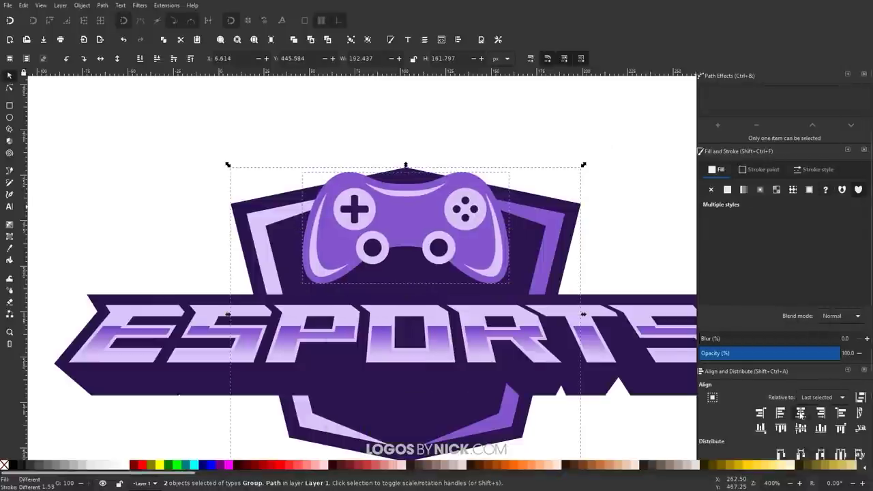
Step: Recolour the controller body with dark purple sampled by the dropper
{"action": "left_click", "coordinate": [421, 234]}
{"action": "key", "text": "d"}
{"action": "left_click", "coordinate": [389, 273]}
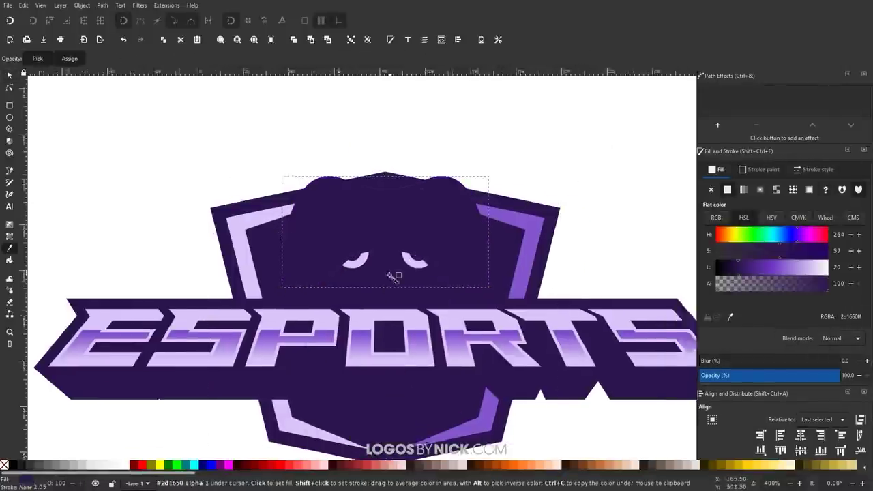
{"action": "key", "text": "s"}
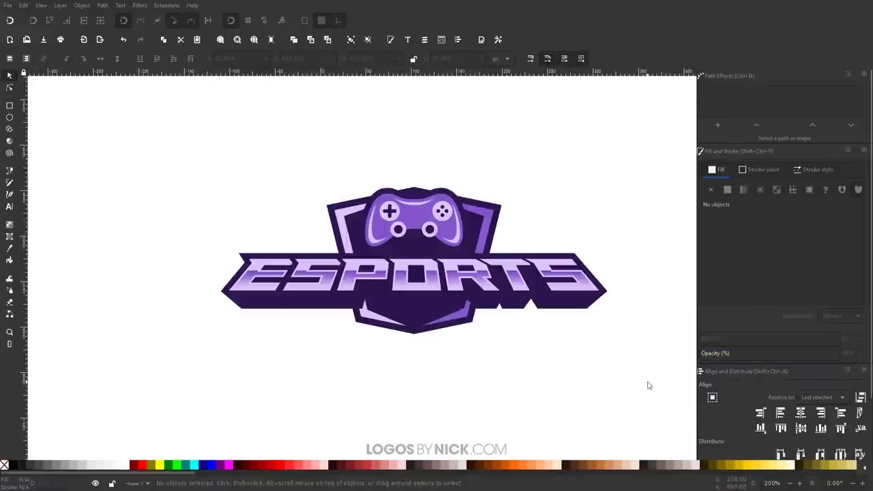
Step: Duplicate and union the logo into a silhouette behind it, reducing the yellow outline's offset
{"action": "key", "text": "ctrl+a"}
{"action": "key", "text": "ctrl+d"}
{"action": "key", "text": "ctrl+plus"}
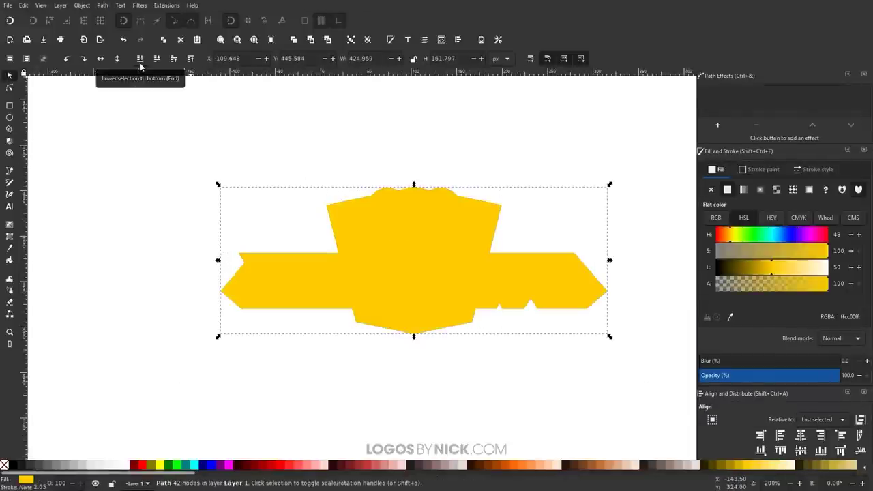
{"action": "key", "text": "End"}
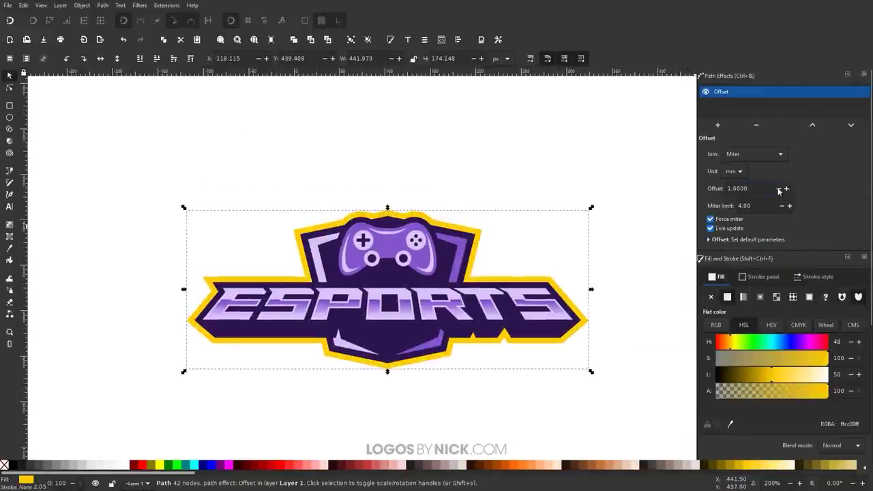
{"action": "left_click", "coordinate": [779, 190]}
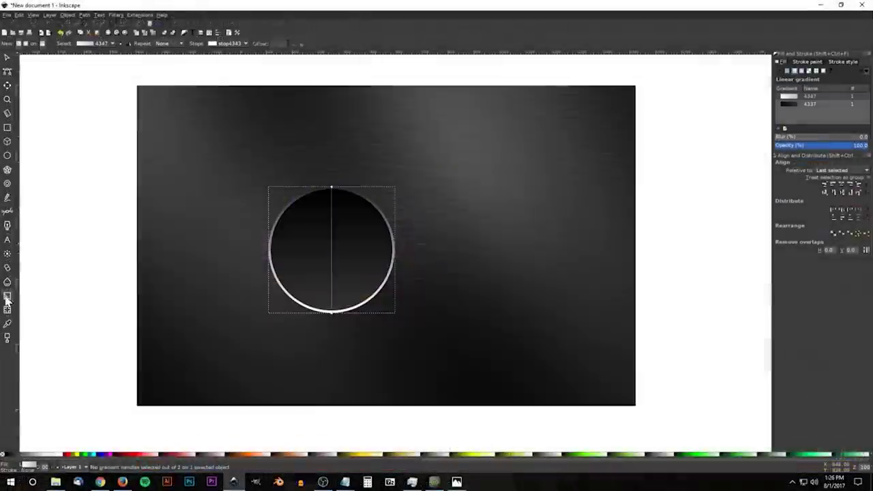
{"action": "key", "text": "s"}
{"action": "left_click", "coordinate": [849, 146]}
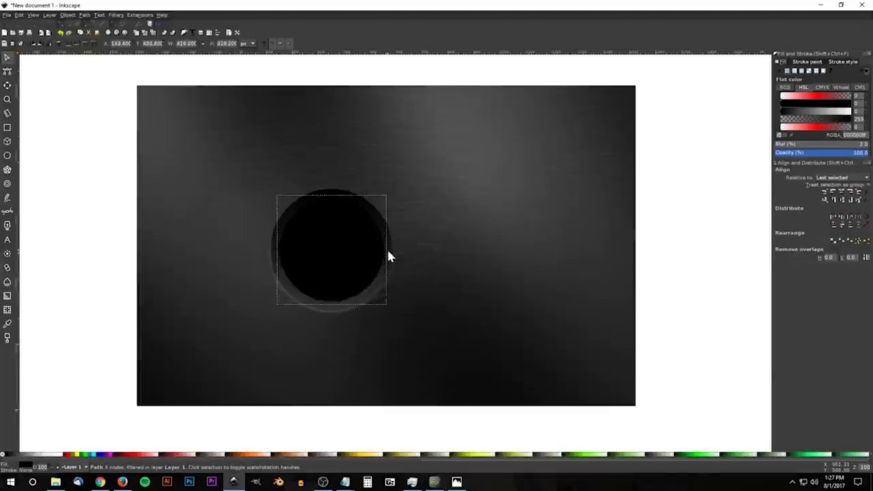
Step: Shrink the dark circle slightly and select a stop of its radial gradient for editing
{"action": "left_click_drag", "start_coordinate": [390, 257], "coordinate": [384, 261]}
{"action": "key", "text": "g"}
{"action": "left_click", "coordinate": [333, 252]}
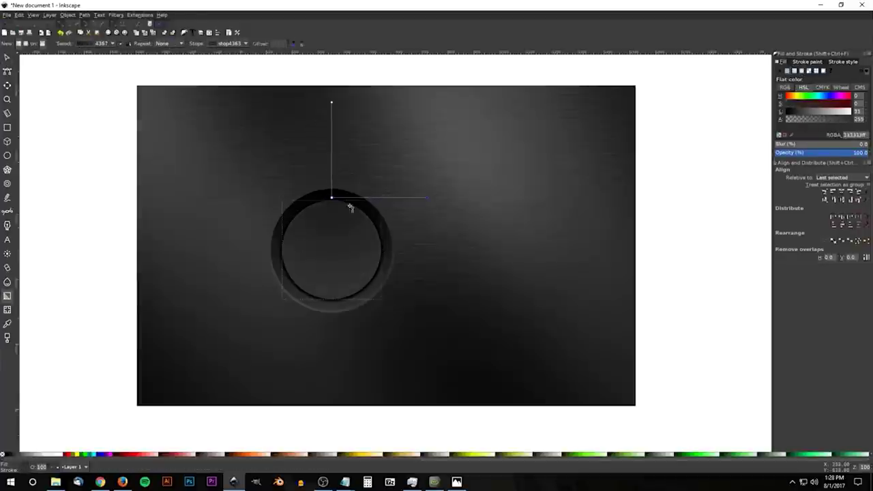
{"action": "key", "text": "s"}
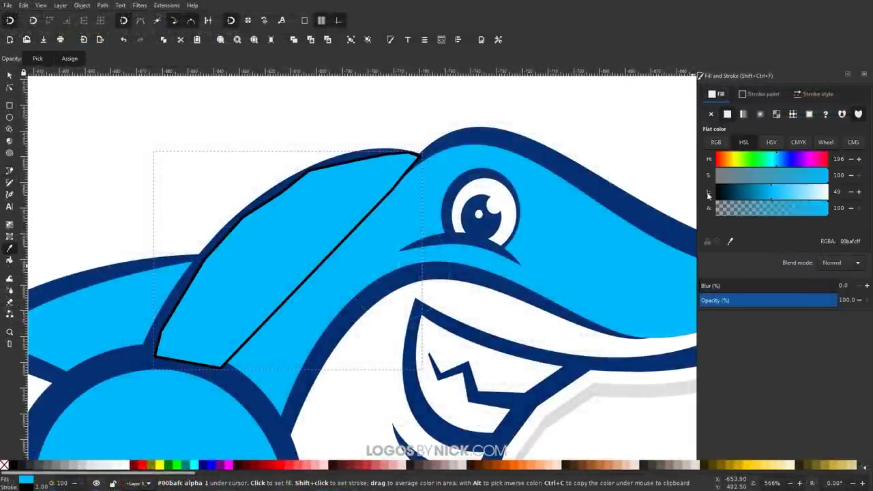
Step: Lower the hat shape's HSL Lightness to darken its blue and fill the hand yellow
{"action": "left_click", "coordinate": [755, 192]}
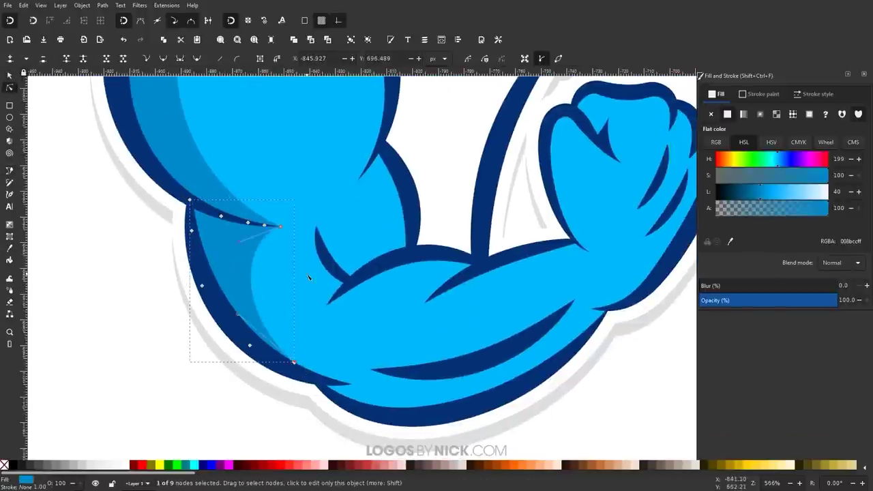
{"action": "scroll", "coordinate": [261, 253], "scroll_direction": "up", "scroll_amount": 1}
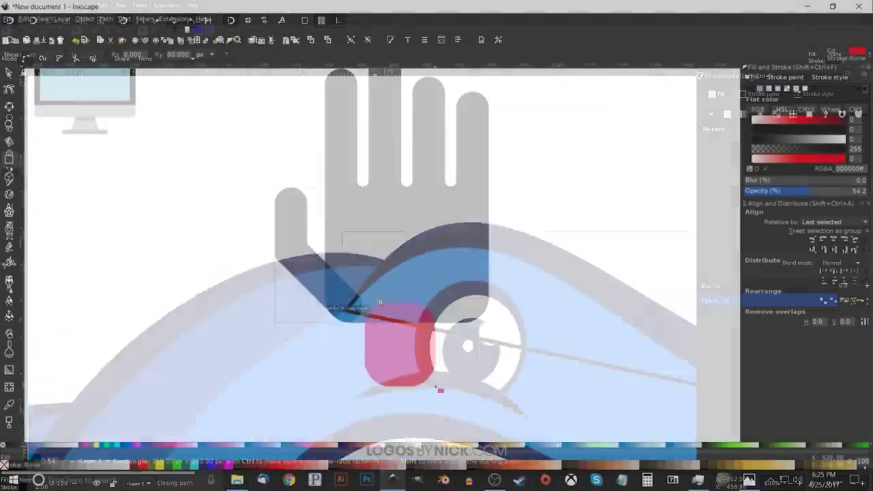
{"action": "left_click", "coordinate": [451, 447]}
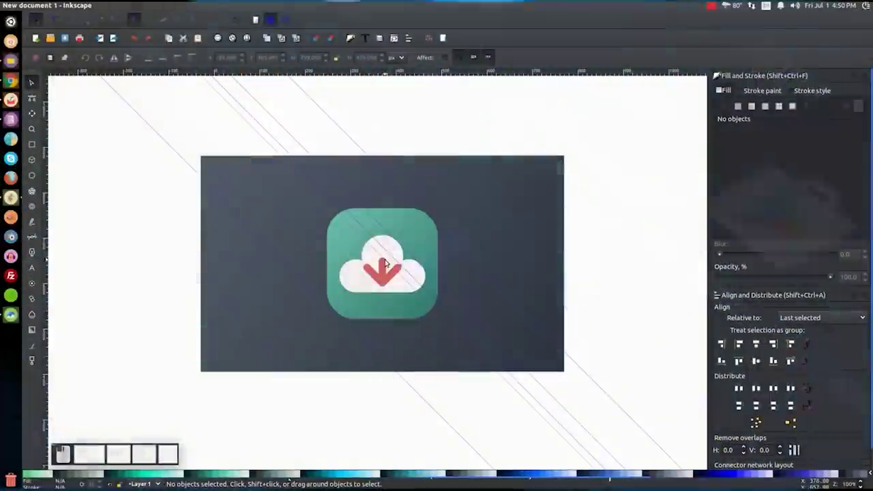
Step: Draw the long-shadow polygon with the Pen, lower it beneath the cloud, and make it translucent dark teal
{"action": "scroll", "coordinate": [429, 269], "scroll_direction": "up", "scroll_amount": 10}
{"action": "scroll", "coordinate": [402, 257], "scroll_direction": "down", "scroll_amount": 8}
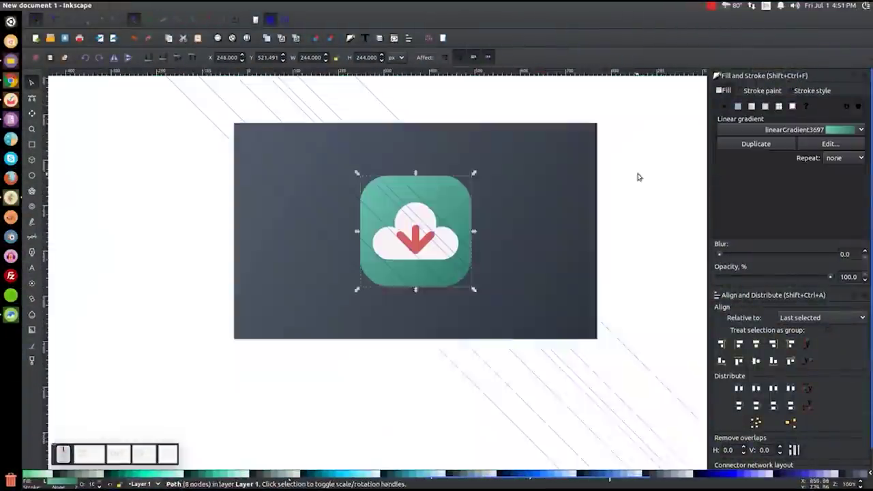
{"action": "key", "text": "b"}
{"action": "scroll", "coordinate": [533, 166], "scroll_direction": "down", "scroll_amount": 3}
{"action": "left_click", "coordinate": [626, 368]}
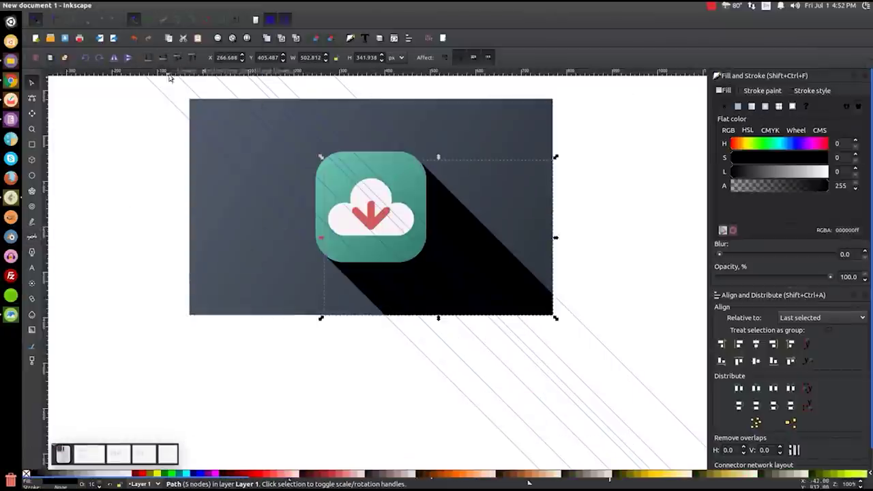
{"action": "scroll", "coordinate": [362, 232], "scroll_direction": "up", "scroll_amount": 2}
{"action": "scroll", "coordinate": [445, 366], "scroll_direction": "down", "scroll_amount": 2}
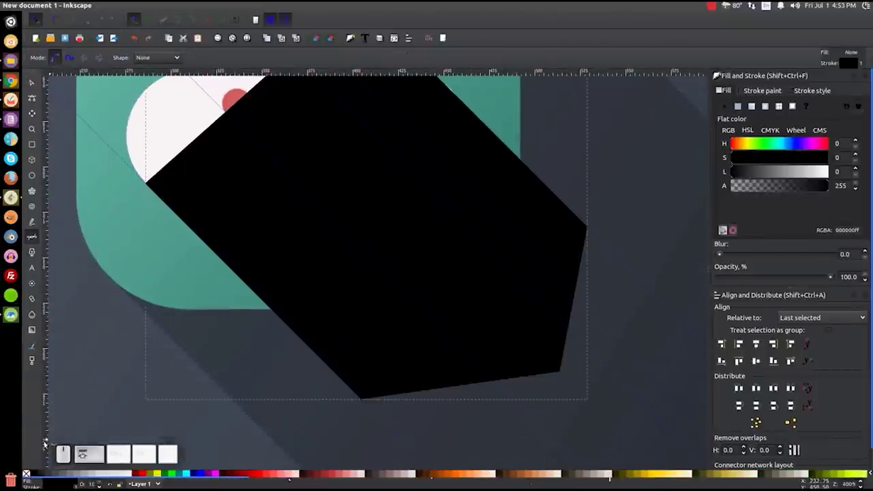
{"action": "key", "text": "Page_Down"}
{"action": "right_click", "coordinate": [548, 167]}
{"action": "left_click", "coordinate": [573, 239]}
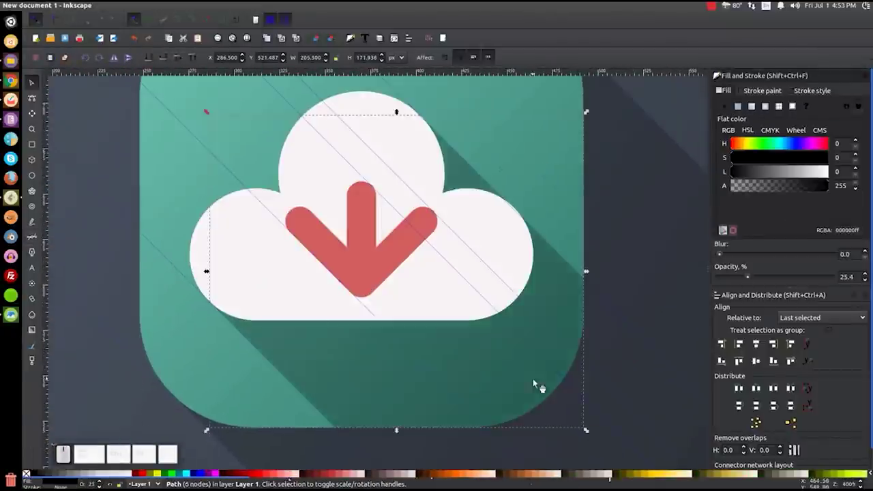
{"action": "scroll", "coordinate": [533, 379], "scroll_direction": "up", "scroll_amount": 1}
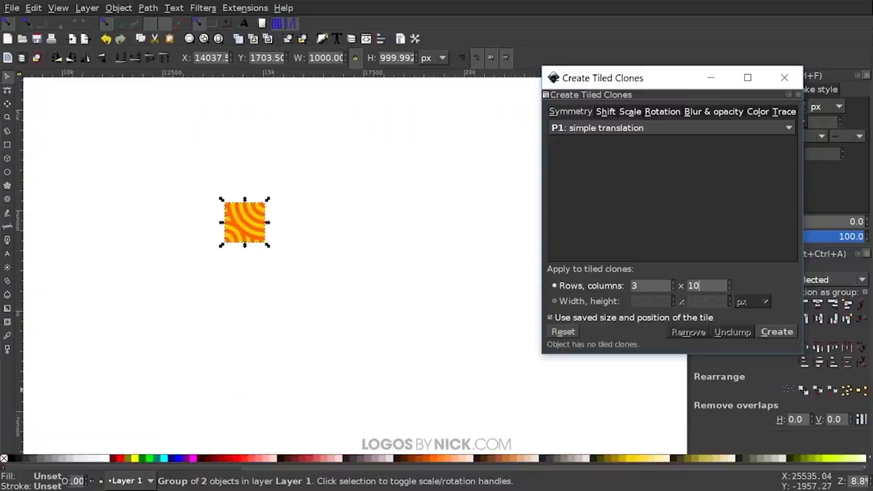
Step: Generate the 3×10 tiled clone grid, then draw hair polygons and fill them with dropper-sampled colours
{"action": "left_click", "coordinate": [777, 332]}
{"action": "scroll", "coordinate": [196, 221], "scroll_direction": "right", "scroll_amount": 3}
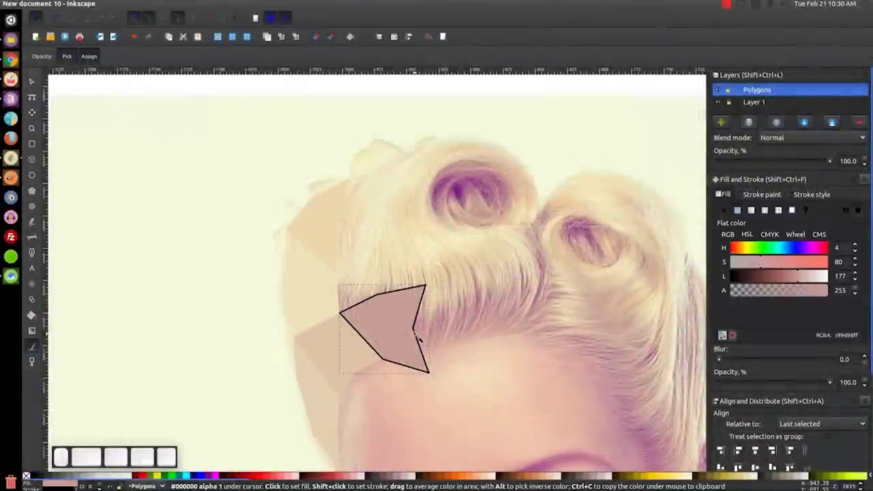
{"action": "key", "text": "b"}
{"action": "left_click", "coordinate": [339, 314]}
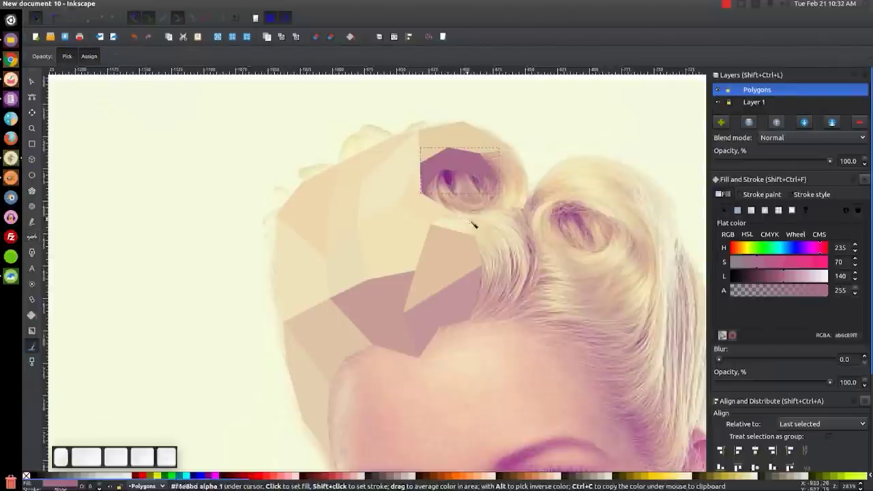
{"action": "scroll", "coordinate": [527, 357], "scroll_direction": "down", "scroll_amount": 4}
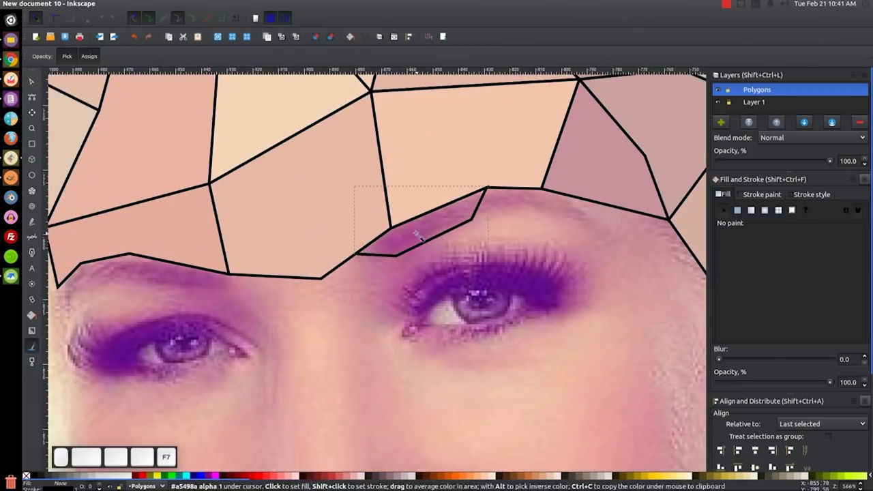
{"action": "left_click", "coordinate": [418, 236]}
{"action": "key", "text": "b"}
{"action": "left_click", "coordinate": [529, 201]}
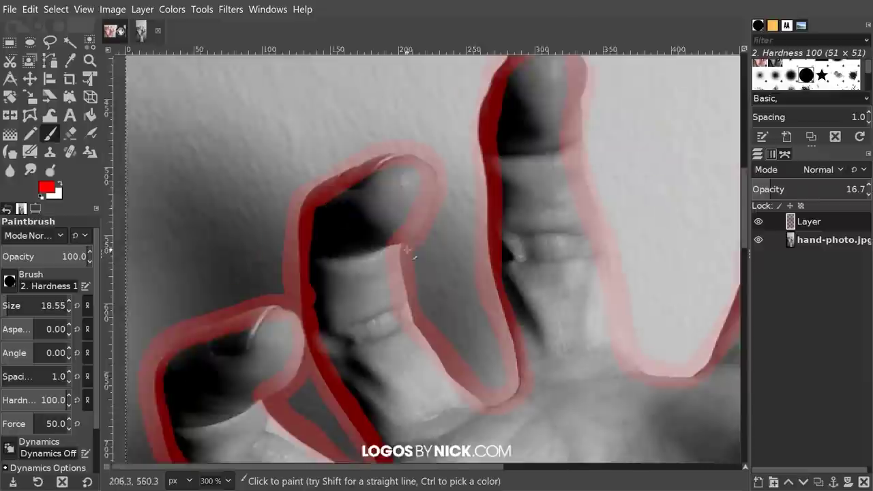
Step: Outline the fingertip and knuckle in red and raise the outline layer's opacity to 40.5
{"action": "mouse_move", "coordinate": [408, 252]}
{"action": "left_mouse_down"}
{"action": "mouse_move", "coordinate": [322, 180]}
{"action": "mouse_move", "coordinate": [298, 239]}
{"action": "mouse_move", "coordinate": [339, 234]}
{"action": "left_mouse_up"}
{"action": "scroll", "coordinate": [296, 191], "scroll_direction": "left", "scroll_amount": 3}
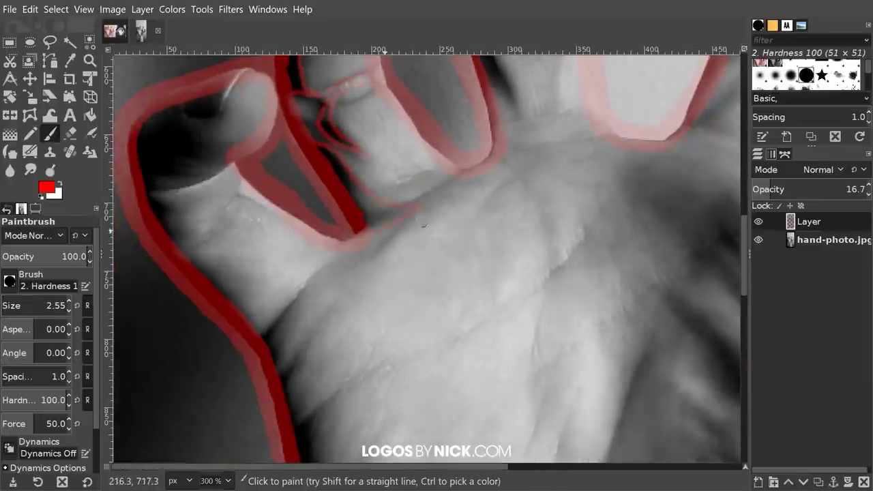
{"action": "left_click_drag", "start_coordinate": [805, 189], "coordinate": [829, 189]}
{"action": "scroll", "coordinate": [367, 208], "scroll_direction": "up", "scroll_amount": 2}
{"action": "scroll", "coordinate": [294, 188], "scroll_direction": "down", "scroll_amount": 2}
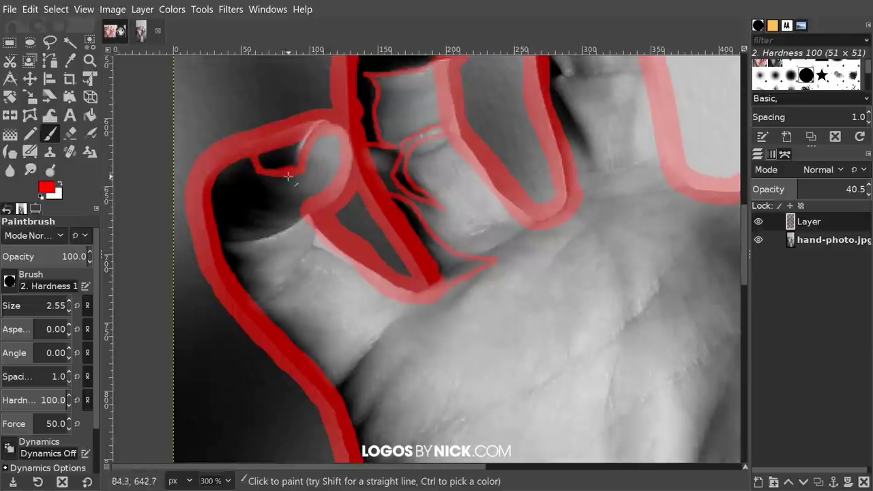
{"action": "scroll", "coordinate": [235, 229], "scroll_direction": "down", "scroll_amount": 4}
{"action": "scroll", "coordinate": [298, 232], "scroll_direction": "up", "scroll_amount": 1}
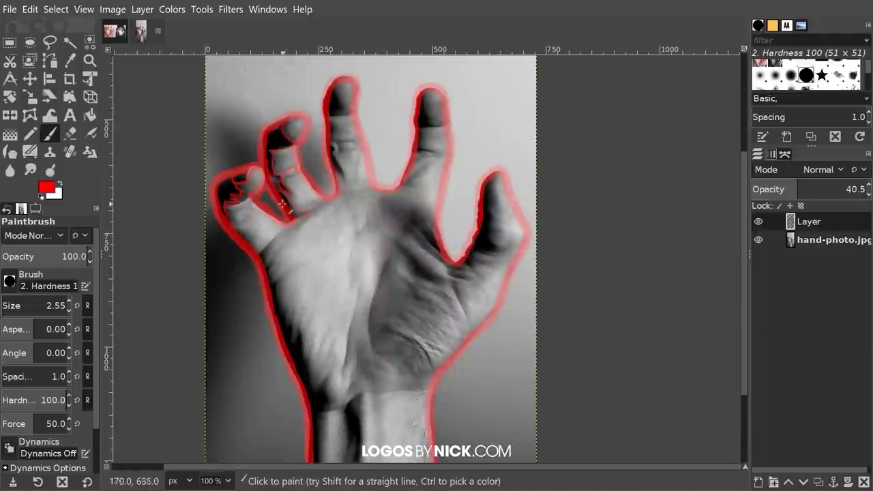
{"action": "scroll", "coordinate": [282, 204], "scroll_direction": "up", "scroll_amount": 4}
{"action": "scroll", "coordinate": [281, 203], "scroll_direction": "down", "scroll_amount": 3}
{"action": "scroll", "coordinate": [320, 263], "scroll_direction": "up", "scroll_amount": 5}
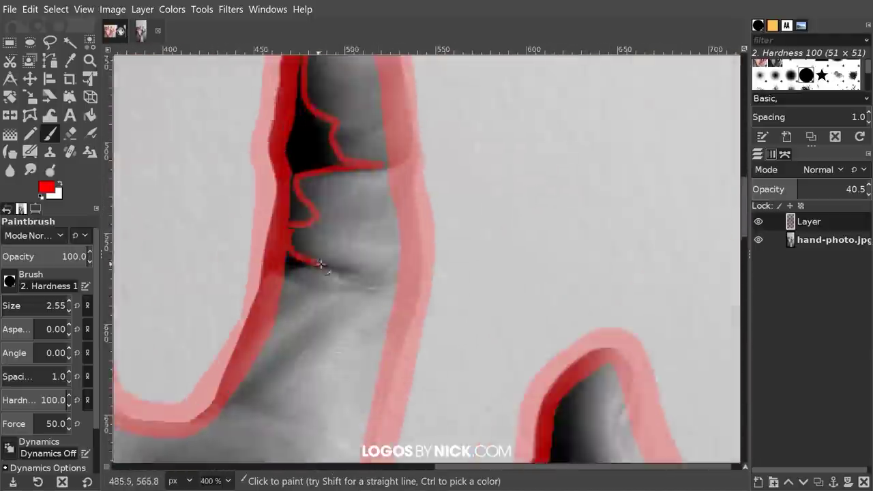
{"action": "scroll", "coordinate": [320, 263], "scroll_direction": "down", "scroll_amount": 5}
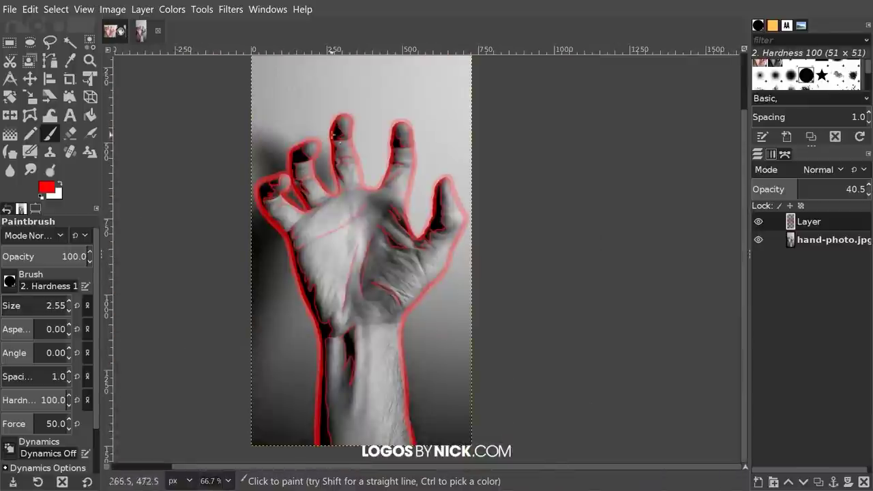
{"action": "scroll", "coordinate": [373, 271], "scroll_direction": "up", "scroll_amount": 5}
{"action": "scroll", "coordinate": [312, 179], "scroll_direction": "down", "scroll_amount": 5}
Step: Add a white-filled layer behind the outlines and bucket-fill an area of the hand drawing
{"action": "key", "text": "shift+ctrl+n"}
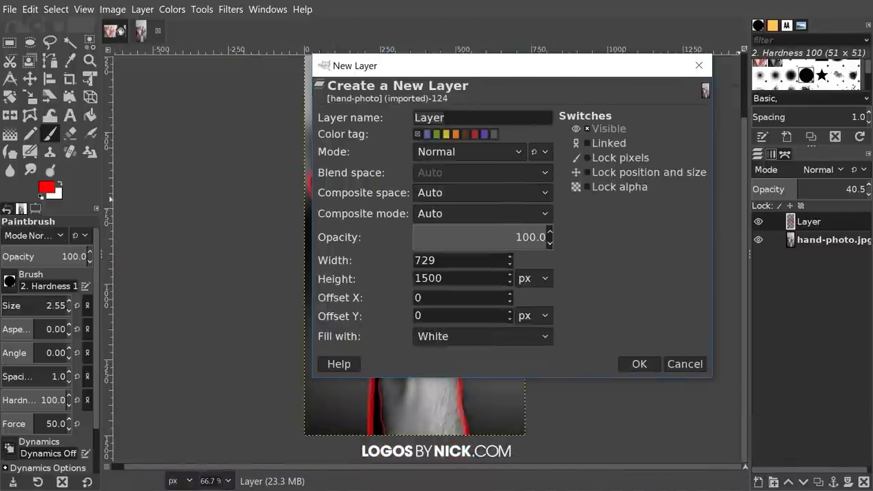
{"action": "key", "text": "Return"}
{"action": "scroll", "coordinate": [327, 263], "scroll_direction": "up", "scroll_amount": 1}
{"action": "key", "text": "shift+b"}
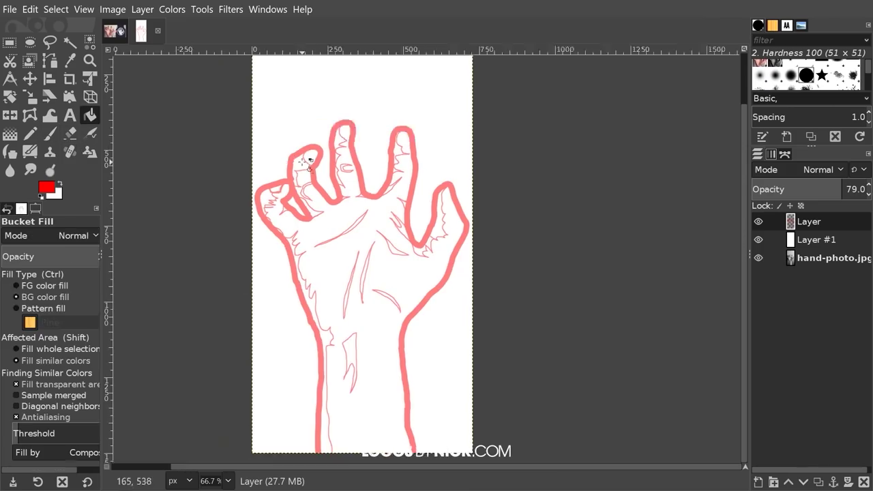
{"action": "scroll", "coordinate": [287, 185], "scroll_direction": "up", "scroll_amount": 4}
{"action": "left_click", "coordinate": [292, 181]}
{"action": "scroll", "coordinate": [335, 293], "scroll_direction": "down", "scroll_amount": 4}
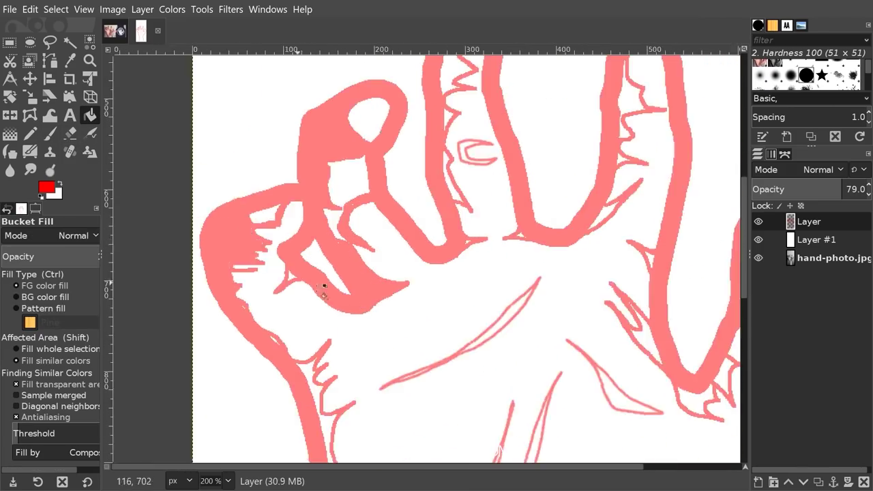
{"action": "key", "text": "p"}
{"action": "scroll", "coordinate": [396, 266], "scroll_direction": "up", "scroll_amount": 6}
{"action": "scroll", "coordinate": [396, 266], "scroll_direction": "down", "scroll_amount": 6}
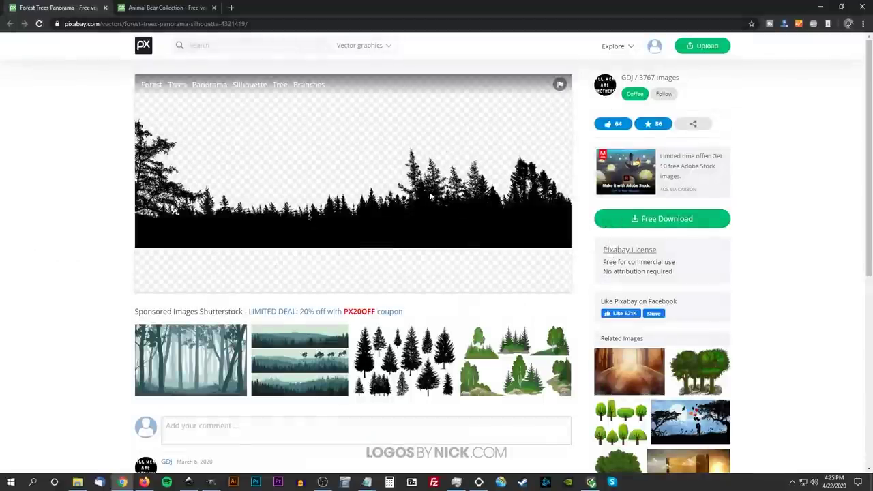
{"action": "key", "text": "ctrl+Tab"}
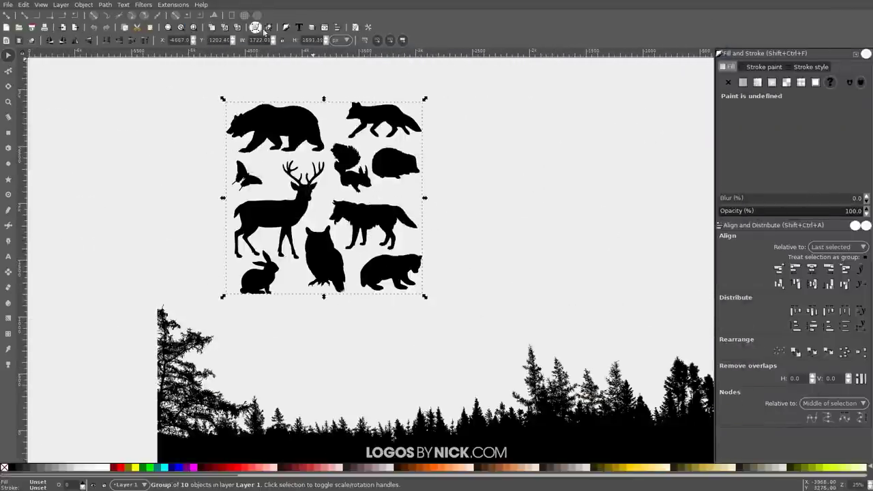
Step: Move the bear right, union the traced outline into it, then intersect it with the forest
{"action": "left_click_drag", "start_coordinate": [277, 131], "coordinate": [584, 235]}
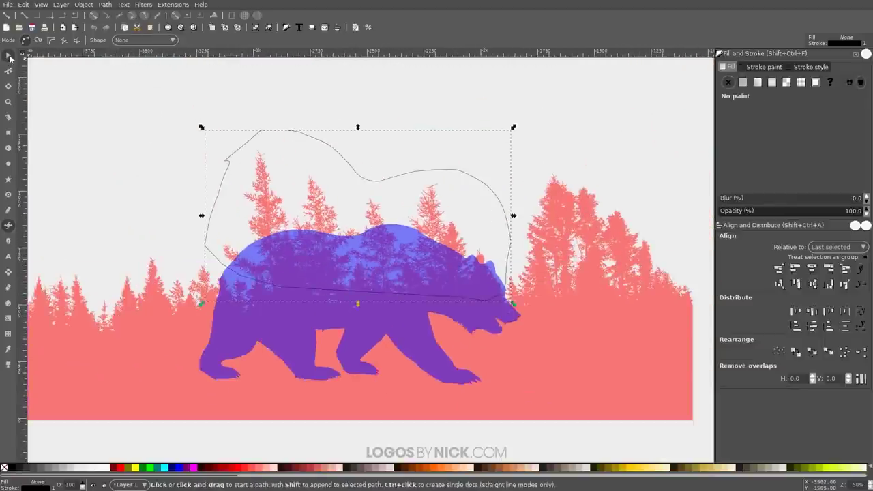
{"action": "left_click", "coordinate": [105, 5]}
{"action": "left_click", "coordinate": [116, 58]}
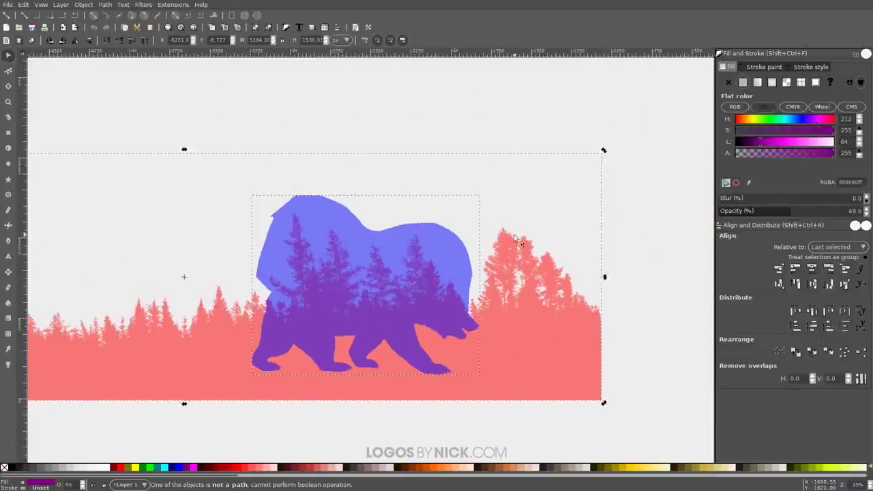
{"action": "left_click", "coordinate": [493, 179]}
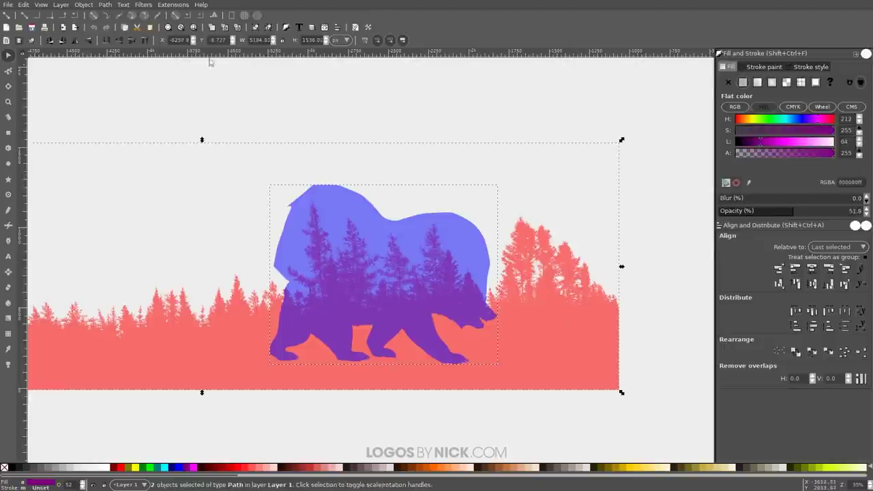
{"action": "key", "text": "ctrl+asterisk"}
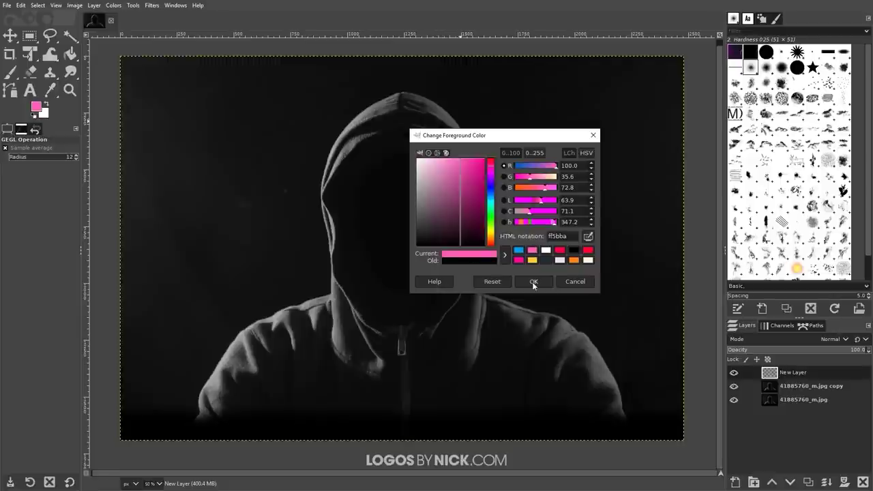
Step: Fill the new Overlay layer with pink and blend its mask with an FG-to-BG gradient
{"action": "left_click", "coordinate": [534, 282]}
{"action": "key", "text": "ctrl+comma"}
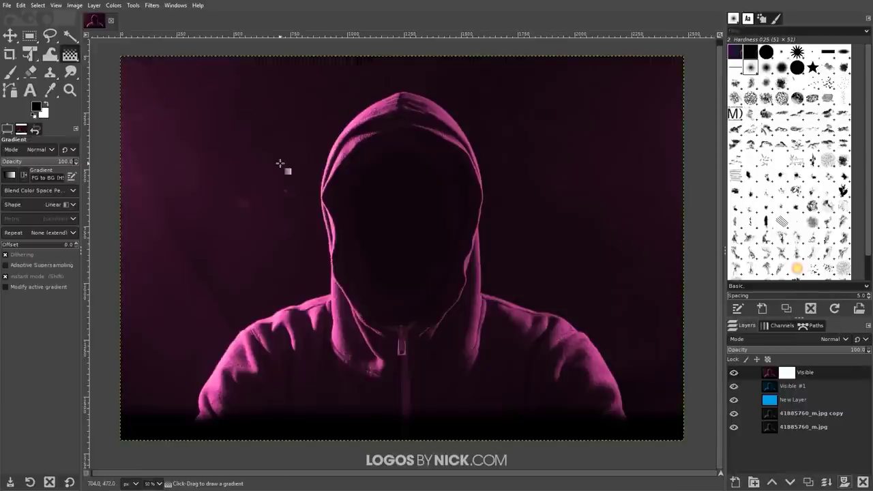
{"action": "left_click", "coordinate": [10, 174]}
{"action": "left_click", "coordinate": [27, 205]}
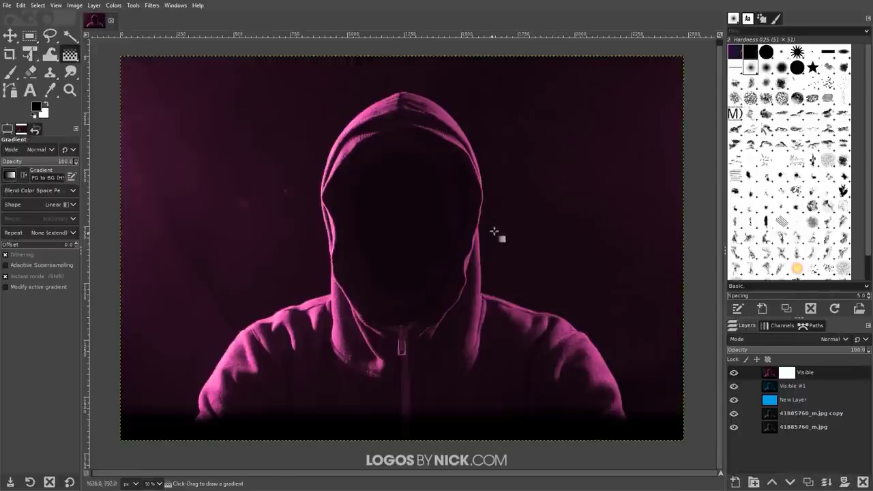
{"action": "left_click_drag", "start_coordinate": [516, 227], "coordinate": [382, 227]}
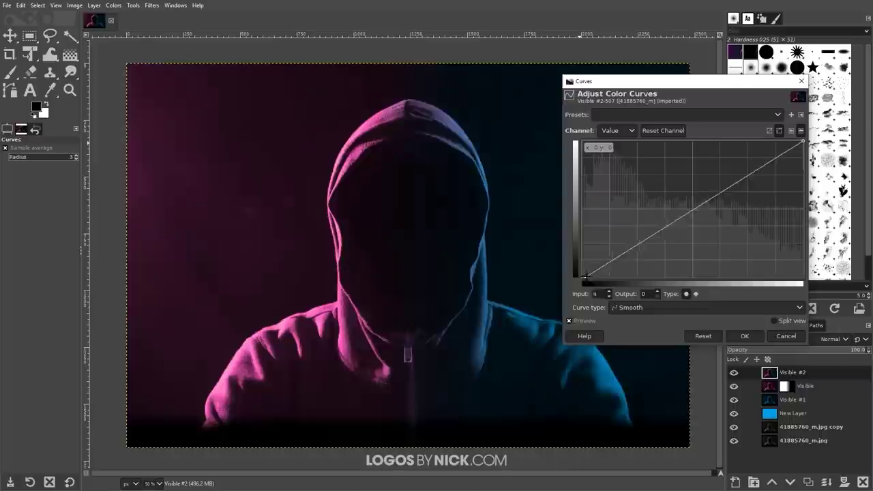
Step: Adjust Curves: darken the shadows, tweak the red channel, and raise the blue low point to 18
{"action": "left_click_drag", "start_coordinate": [608, 262], "coordinate": [570, 267]}
{"action": "left_click", "coordinate": [618, 130]}
{"action": "left_click", "coordinate": [617, 144]}
{"action": "left_click", "coordinate": [618, 130]}
{"action": "left_click", "coordinate": [617, 157]}
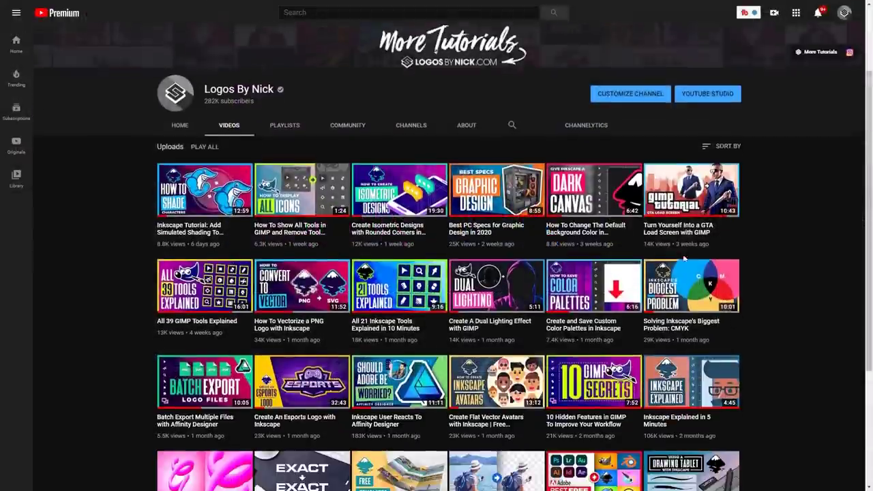
Step: Scroll down the YouTube channel's Videos tab to browse its uploaded videos
{"action": "scroll", "coordinate": [730, 240], "scroll_direction": "down", "scroll_amount": 1}
{"action": "scroll", "coordinate": [731, 240], "scroll_direction": "down", "scroll_amount": 9}
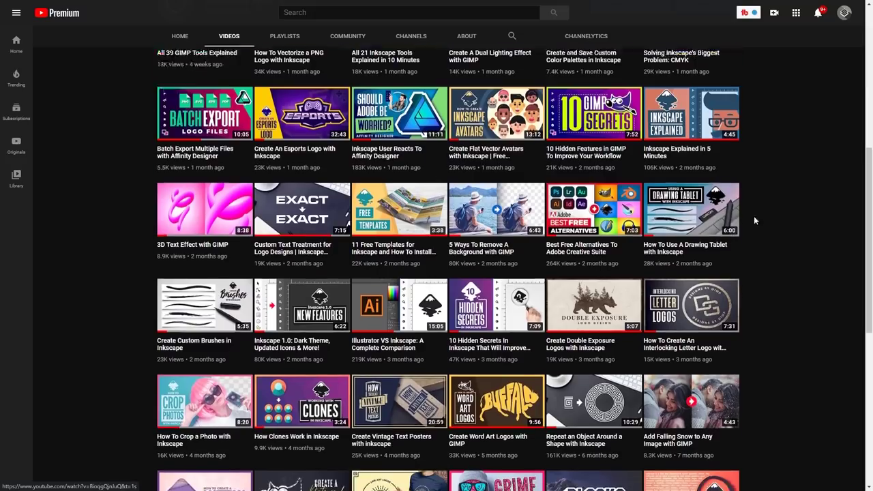
{"action": "scroll", "coordinate": [781, 201], "scroll_direction": "down", "scroll_amount": 7}
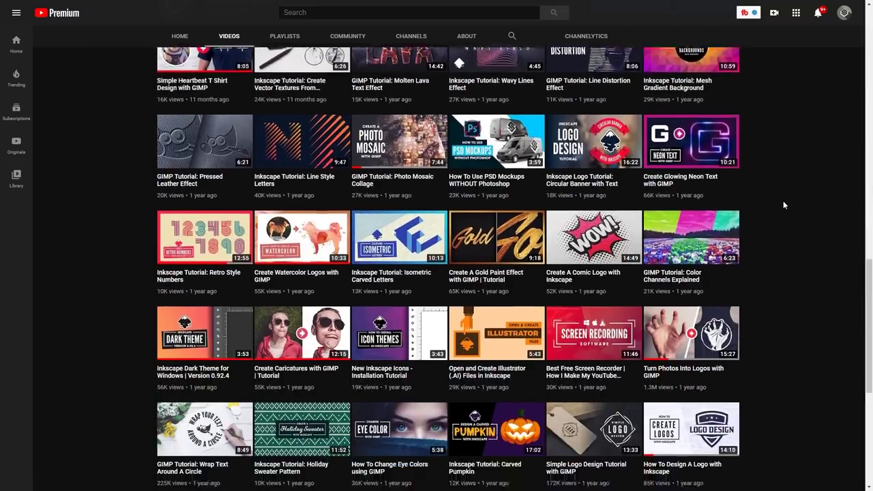
{"action": "scroll", "coordinate": [793, 199], "scroll_direction": "down", "scroll_amount": 6}
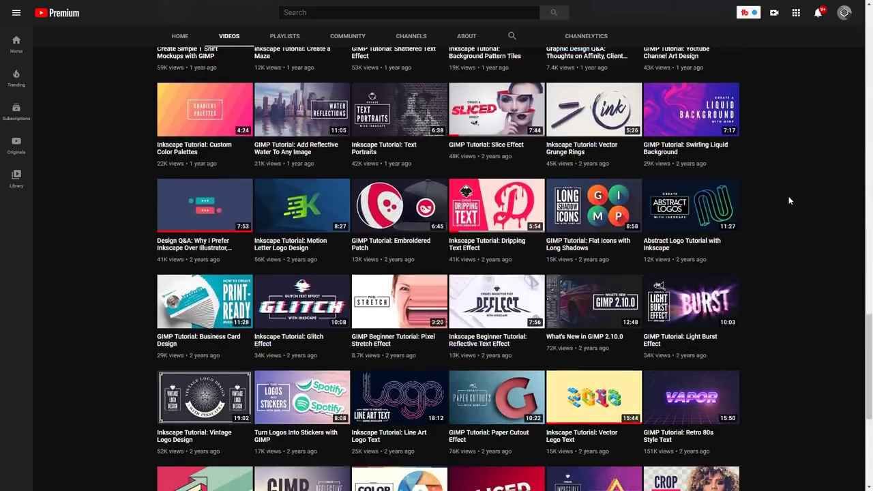
{"action": "scroll", "coordinate": [791, 198], "scroll_direction": "down", "scroll_amount": 4}
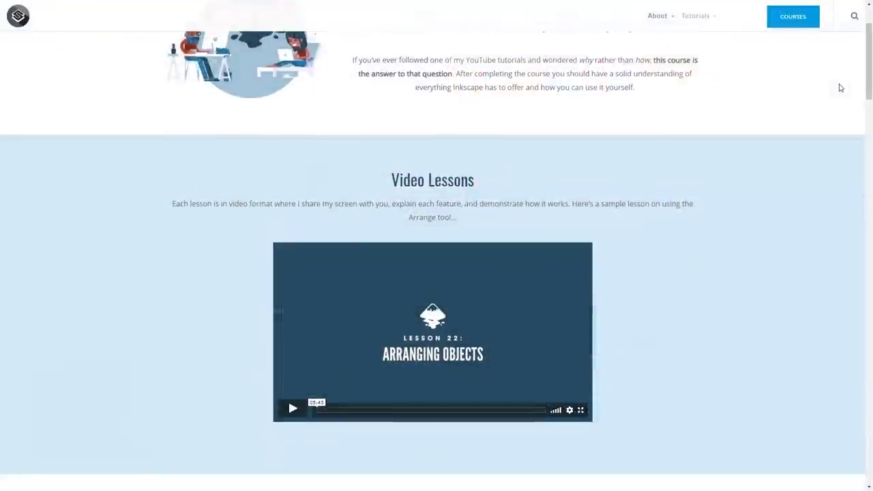
{"action": "scroll", "coordinate": [841, 87], "scroll_direction": "down", "scroll_amount": 2}
{"action": "scroll", "coordinate": [840, 87], "scroll_direction": "down", "scroll_amount": 10}
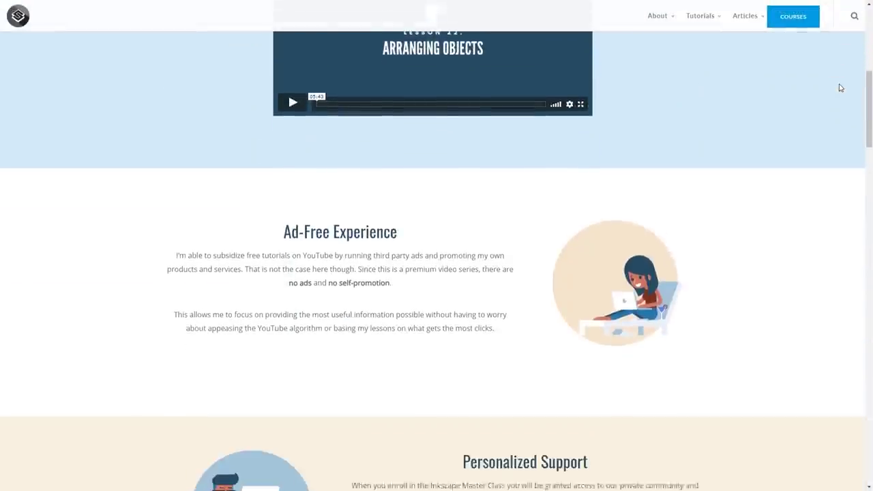
{"action": "scroll", "coordinate": [841, 88], "scroll_direction": "down", "scroll_amount": 2}
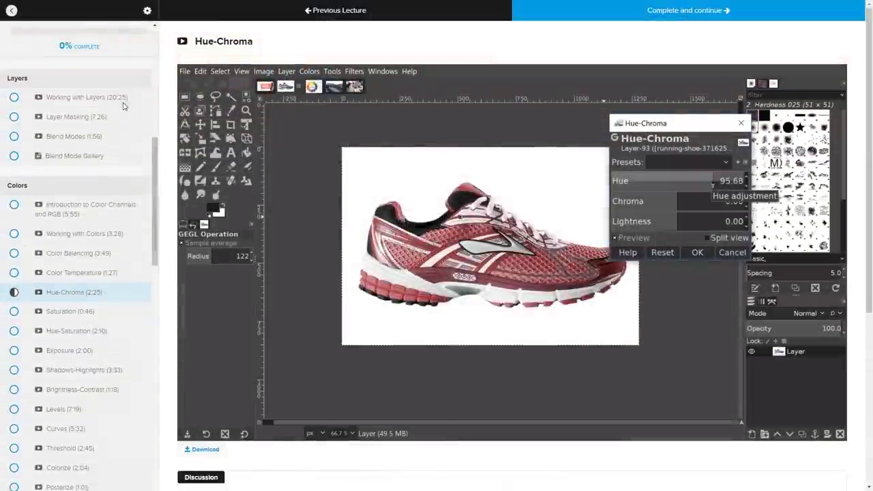